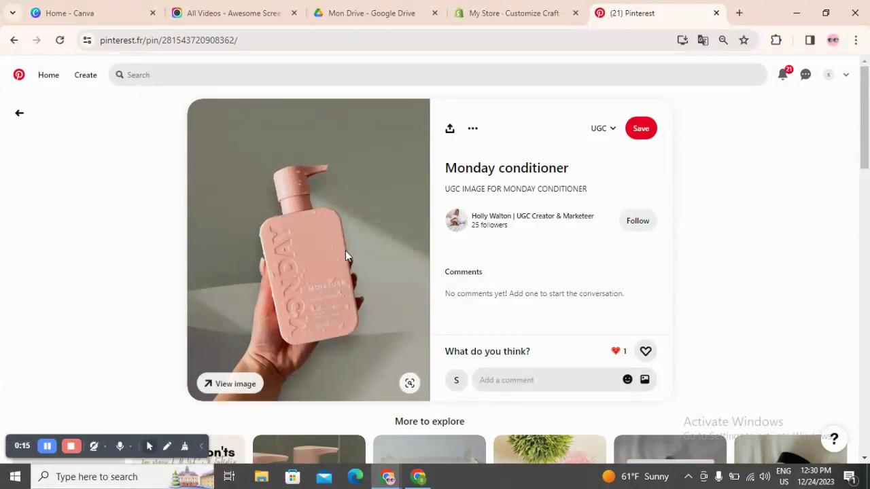
Download the product image from the Monday conditioner pin on Pinterest.
click(472, 128)
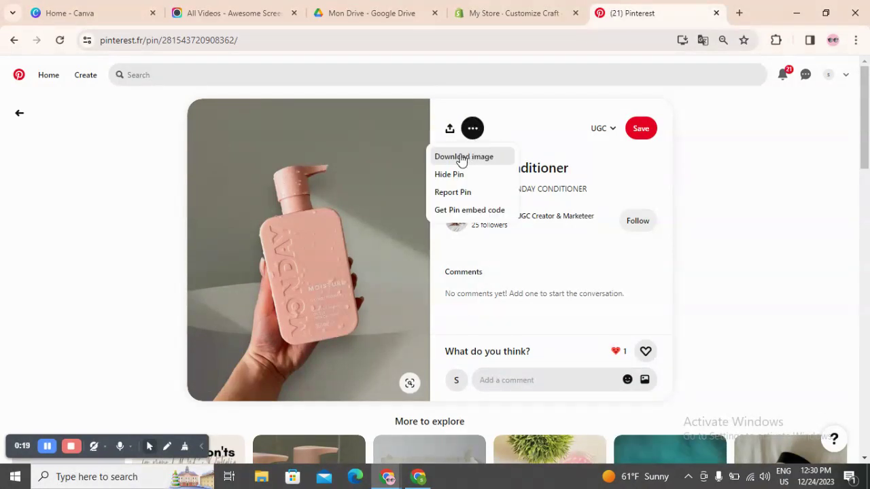
click(462, 157)
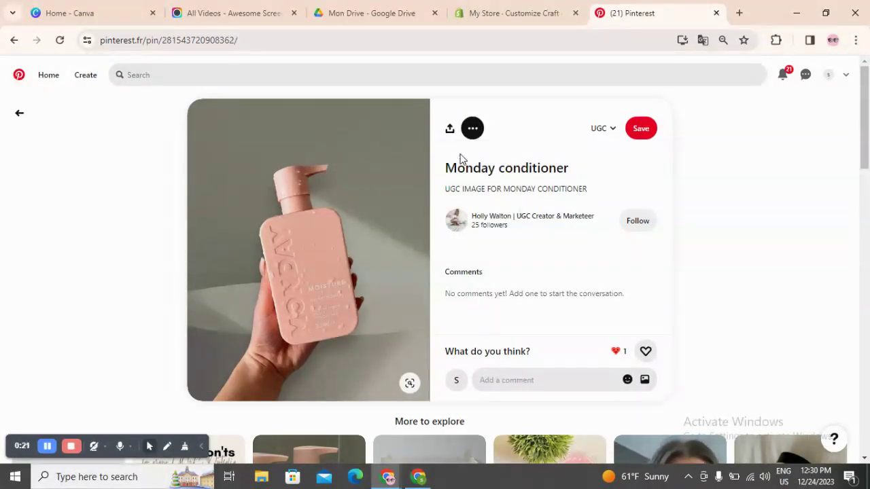
Switch to the Shopify theme editor, review the home page's mobile preview and save the Craft theme.
click(517, 10)
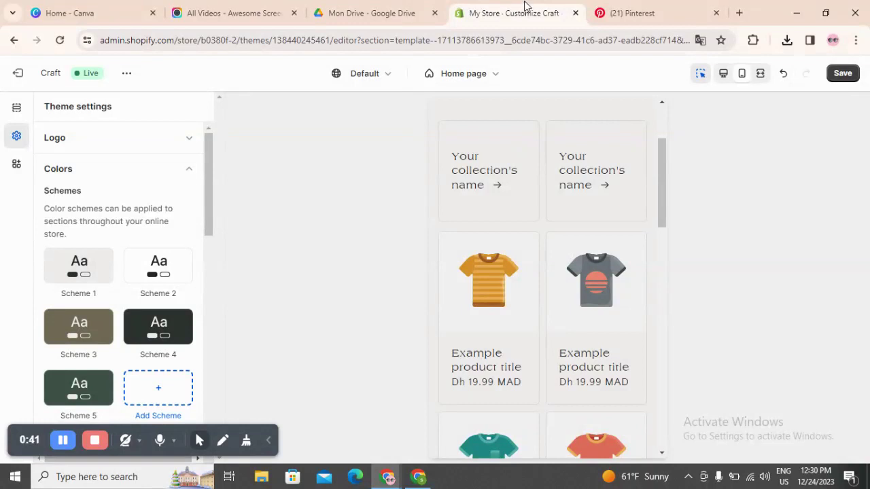
scroll(539, 257, up, 2)
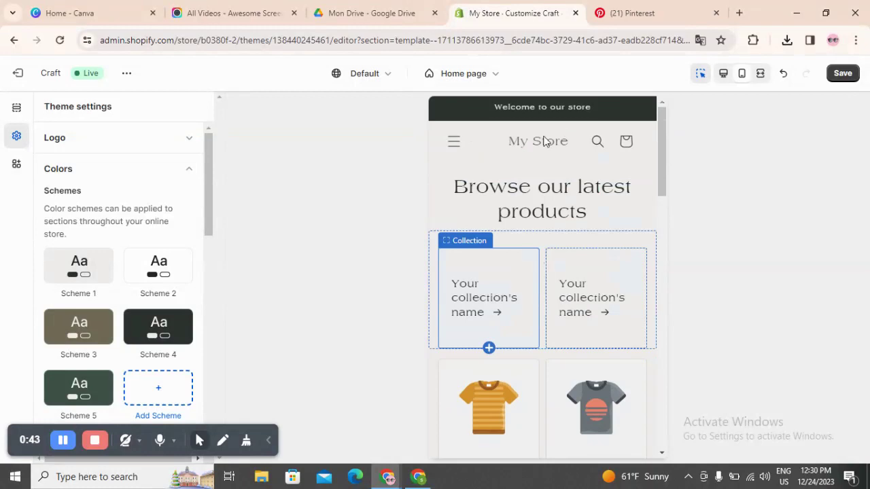
scroll(496, 221, down, 6)
scroll(503, 222, down, 7)
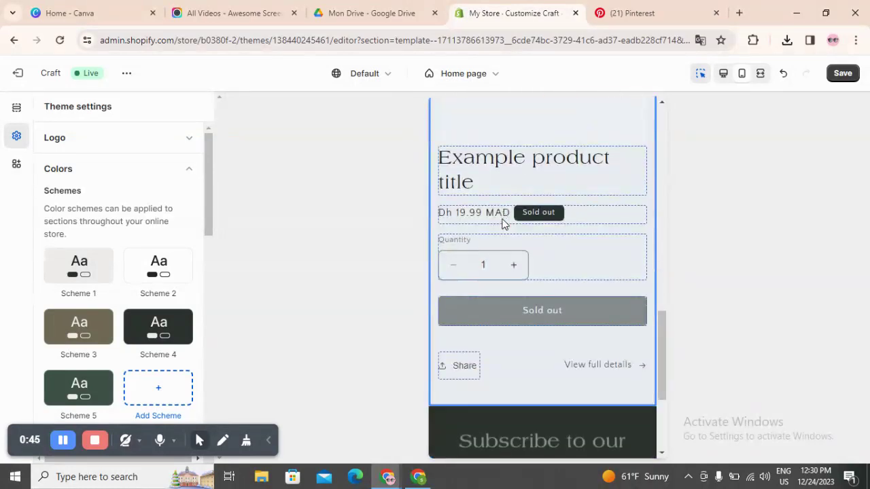
scroll(476, 271, up, 5)
scroll(477, 268, up, 10)
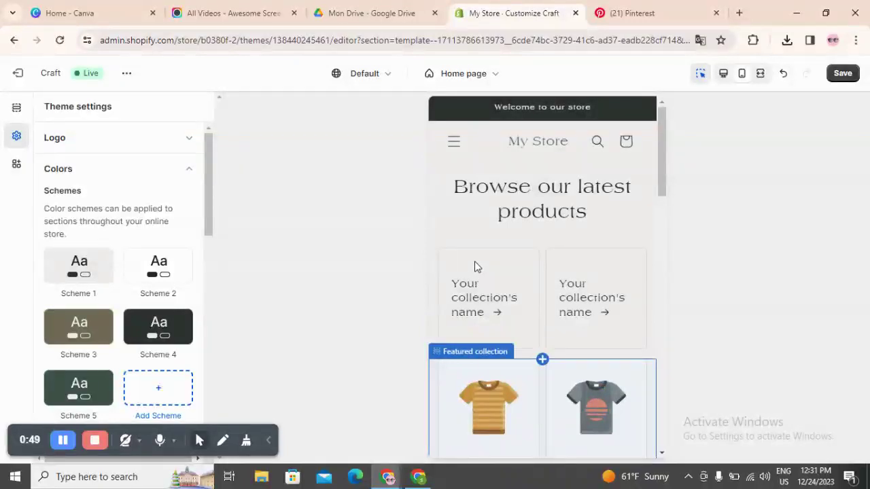
click(843, 73)
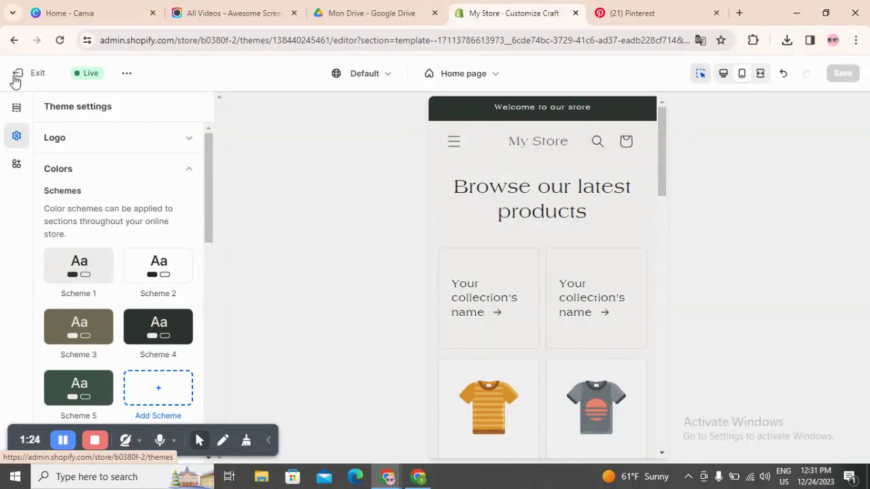
Exit the theme editor, go to the store admin's home page and collapse the trial notice.
click(17, 76)
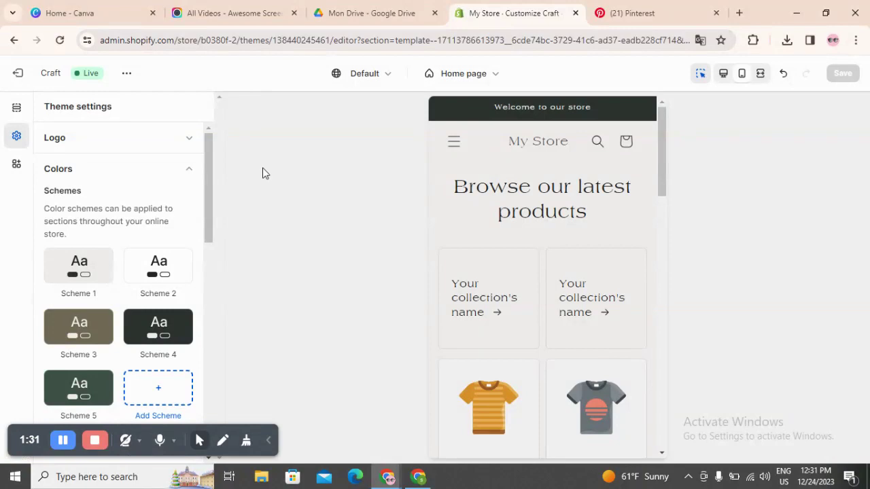
click(16, 73)
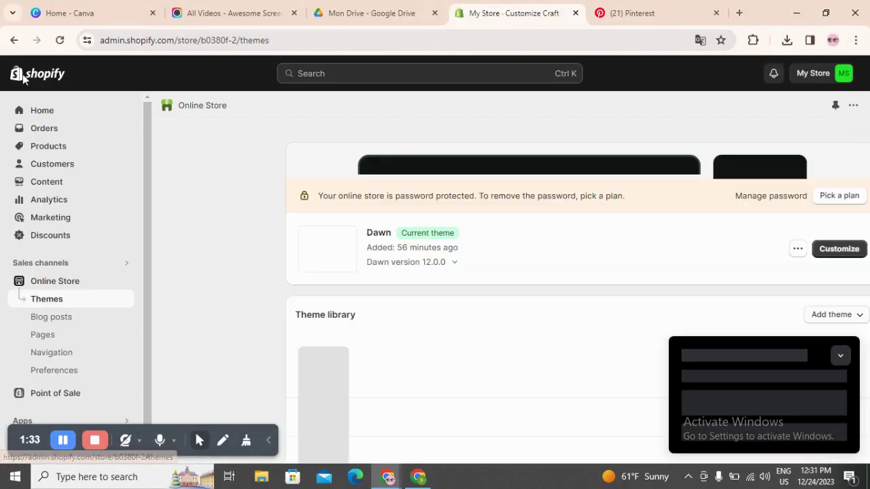
click(54, 112)
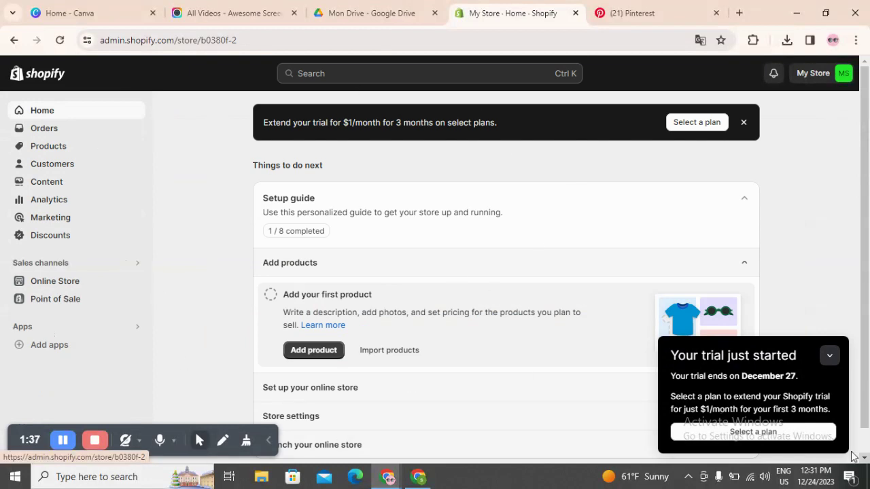
click(829, 357)
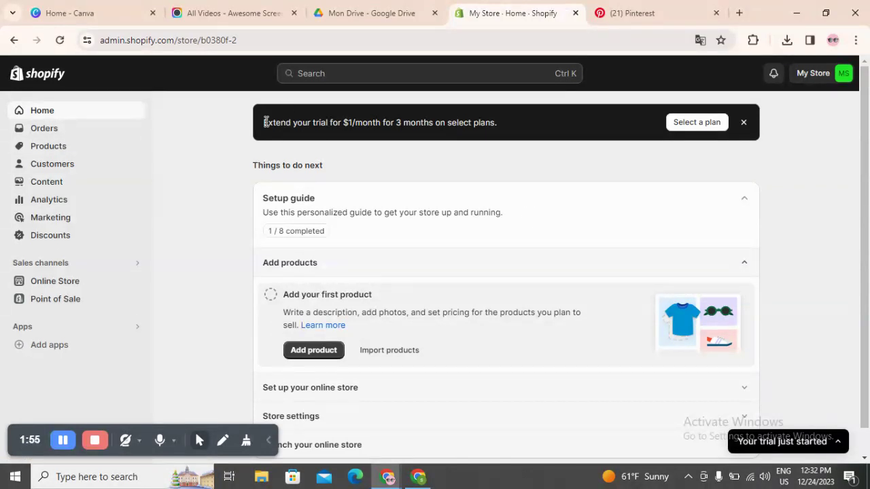
Start adding the first product from the setup guide.
drag(264, 122, 517, 136)
click(516, 136)
scroll(295, 302, down, 1)
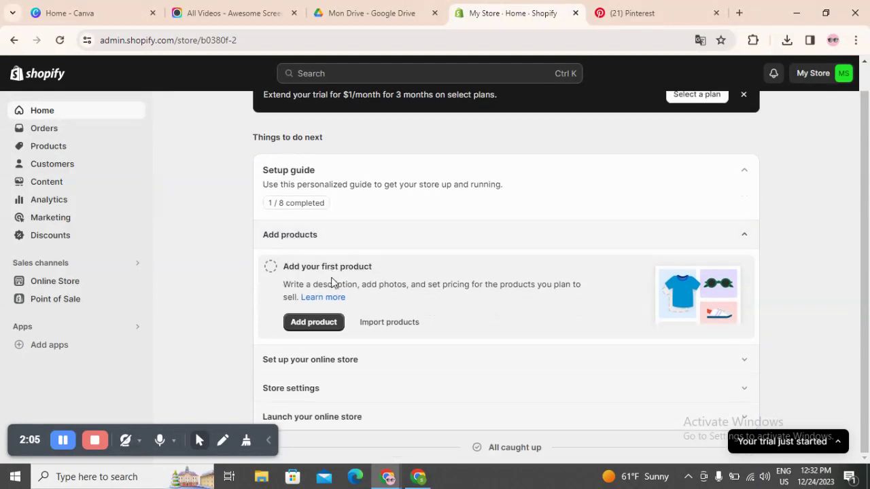
click(313, 323)
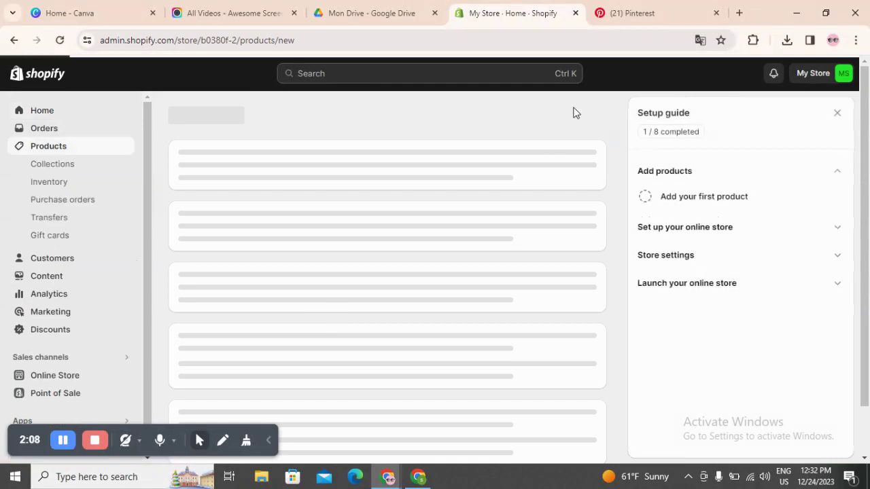
click(604, 13)
click(522, 11)
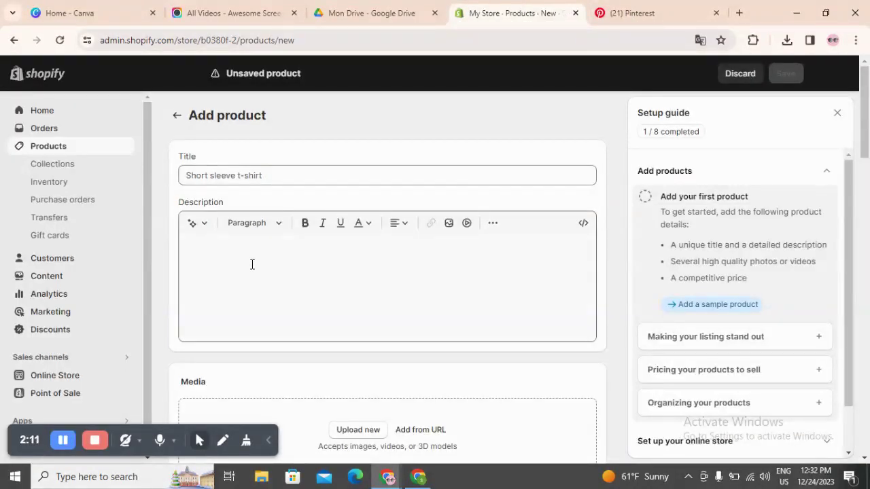
Copy the pin title "Monday conditioner" from Pinterest and paste it as the product title in Shopify.
click(266, 175)
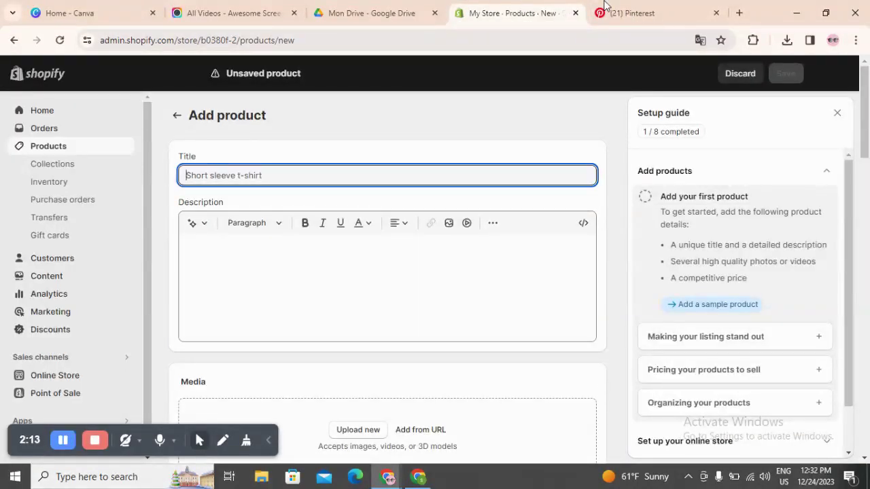
click(607, 11)
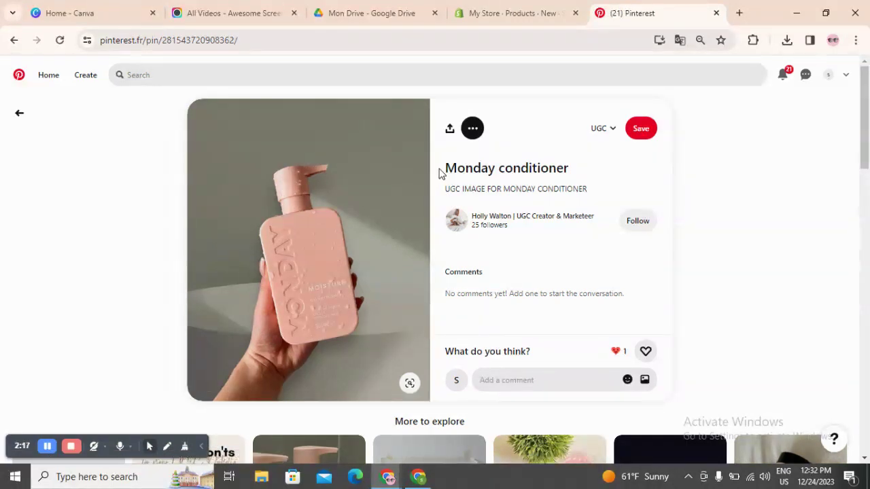
drag(439, 173, 578, 171)
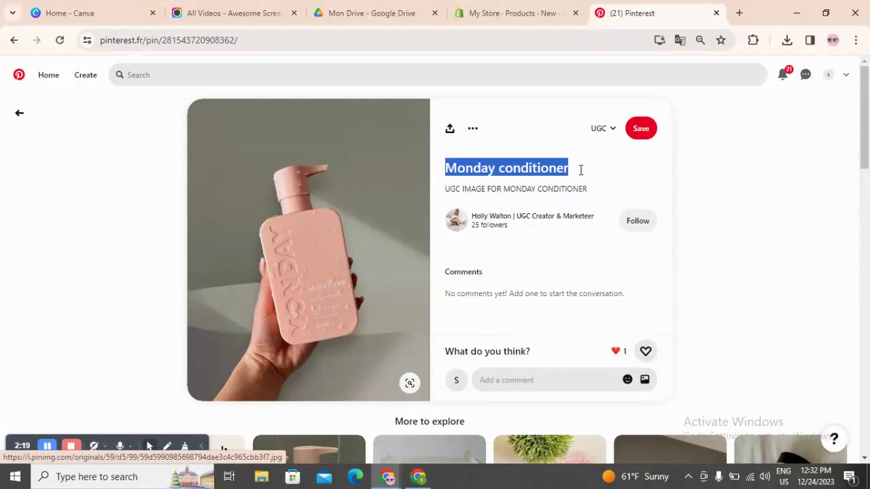
right_click(534, 171)
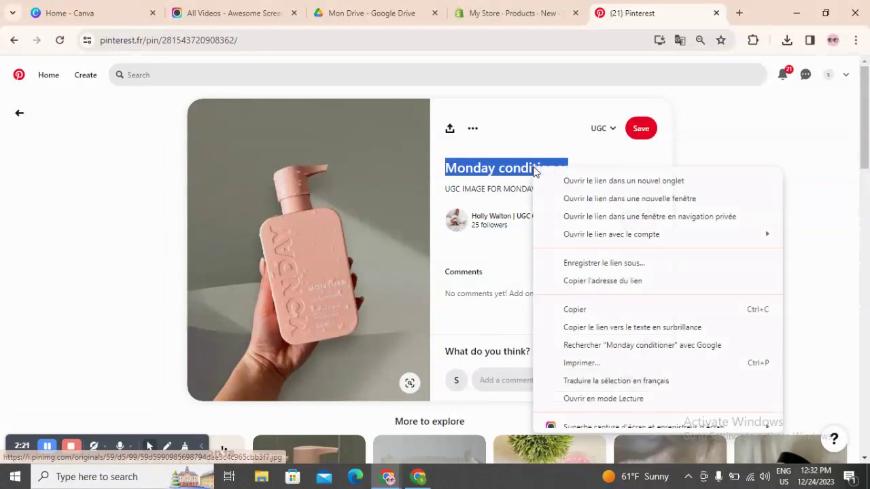
click(591, 310)
click(469, 12)
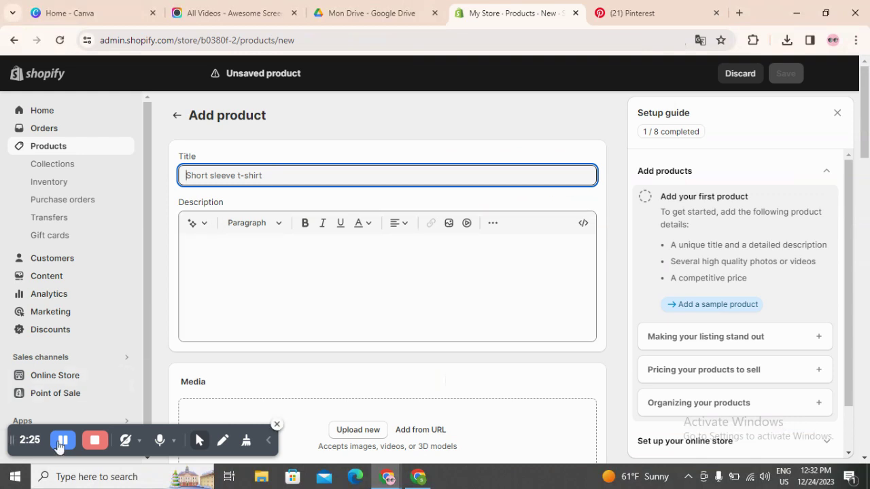
key(ctrl+v)
Upload the downloaded conditioner image from the Downloads folder to the product's media.
click(190, 249)
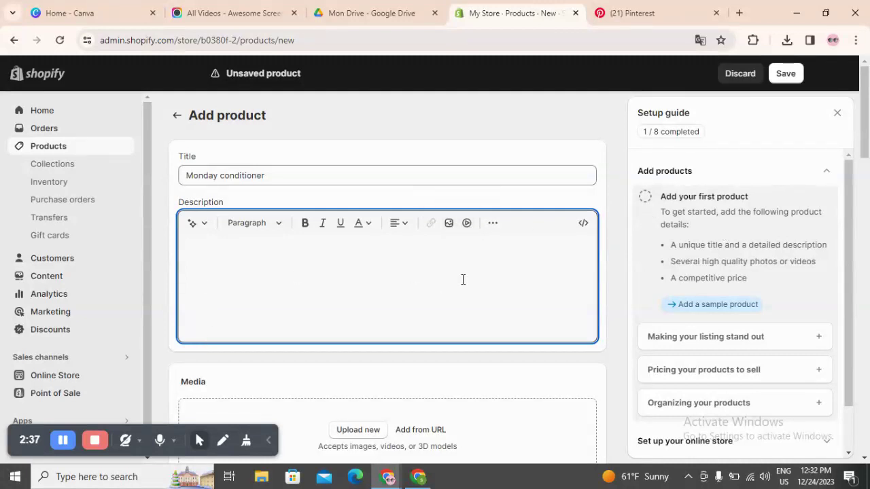
scroll(343, 298, down, 2)
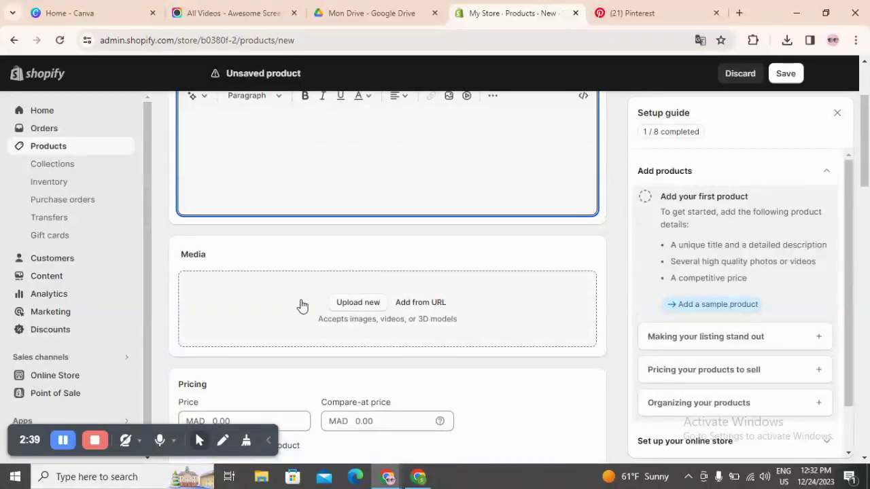
click(353, 306)
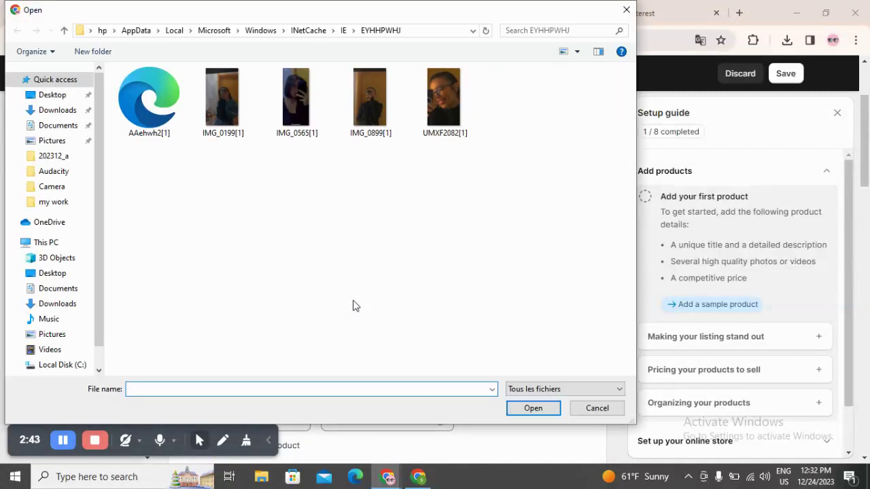
click(61, 142)
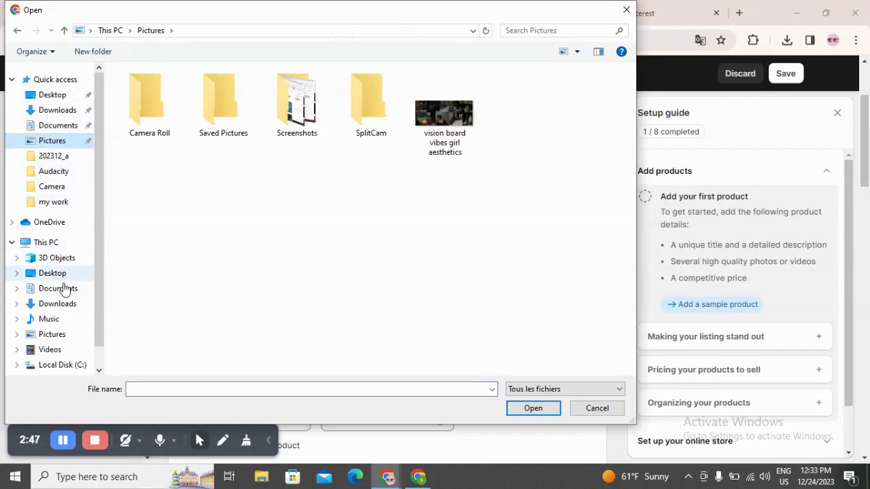
click(68, 303)
double_click(178, 107)
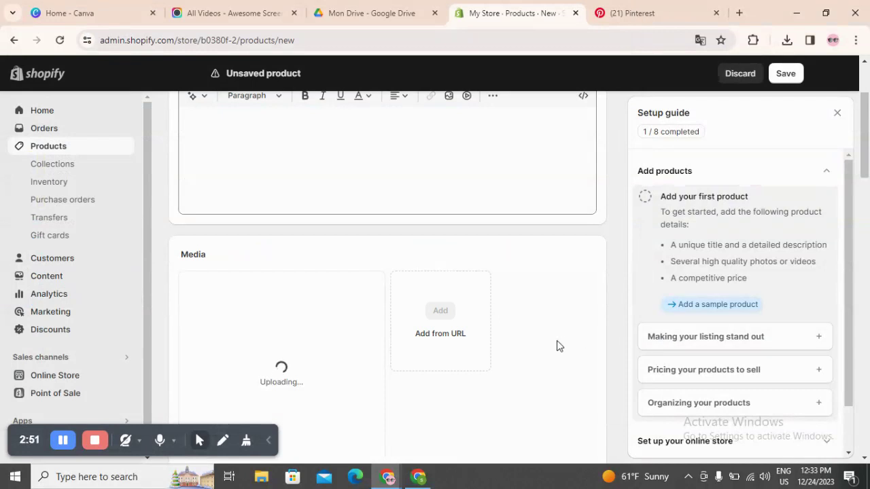
scroll(476, 347, down, 2)
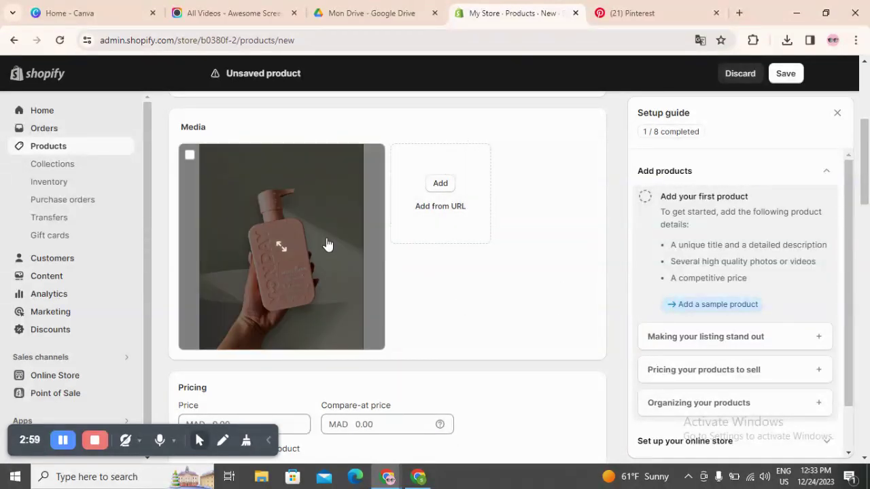
Set the product's price to 200 MAD.
scroll(462, 302, down, 3)
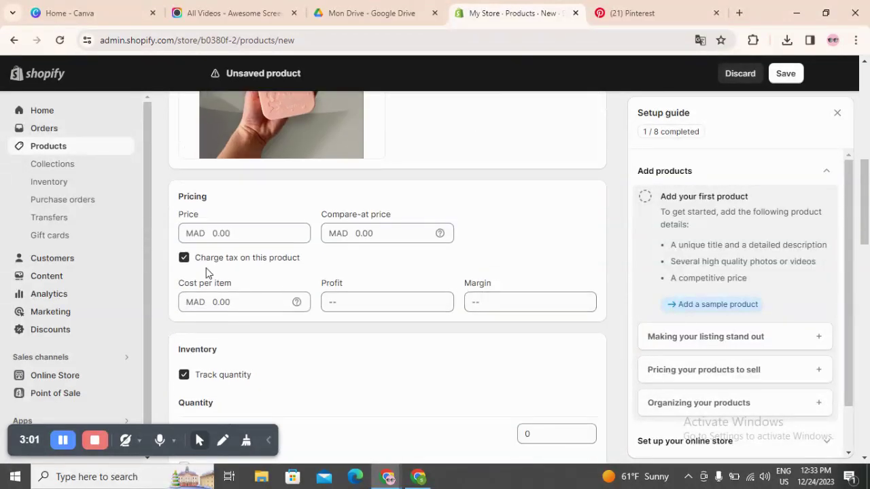
click(235, 234)
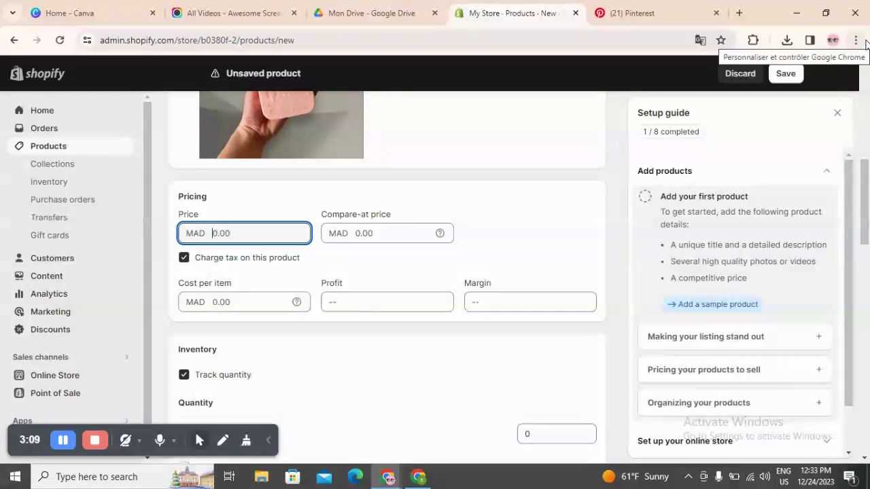
text(2)
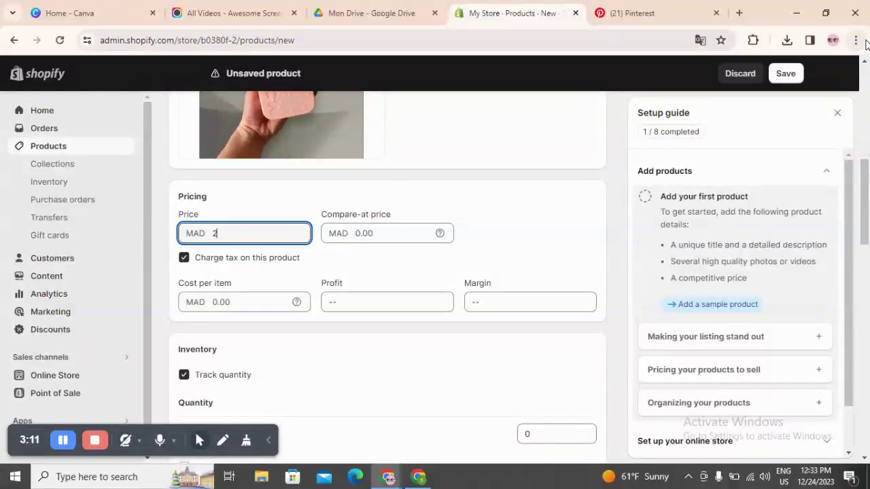
key(BackSpace)
text(2)
key(BackSpace)
text(200)
click(390, 237)
Set the inventory quantity at the shop location to 300.
scroll(402, 334, down, 4)
scroll(186, 197, up, 1)
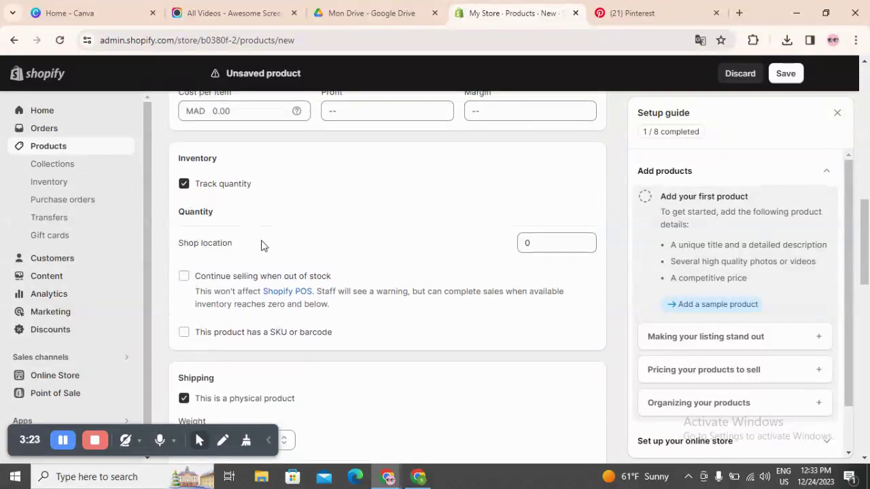
click(550, 243)
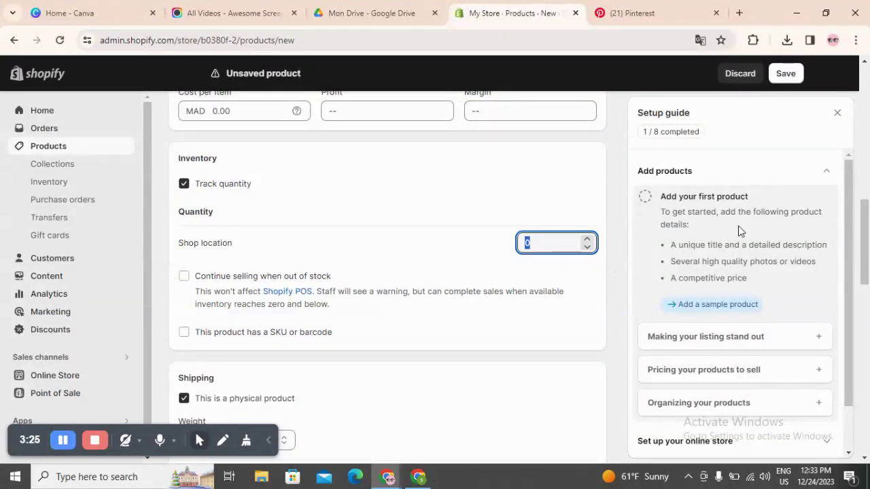
text(300)
scroll(224, 286, down, 3)
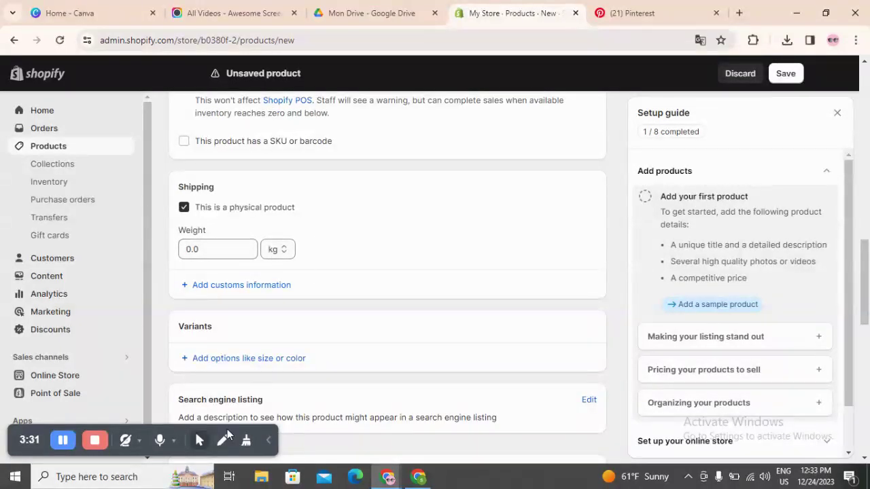
scroll(259, 344, down, 2)
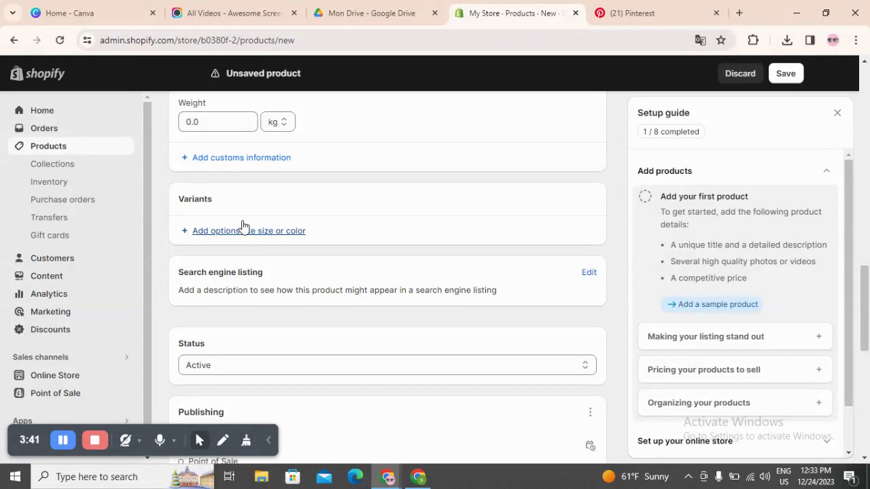
click(225, 231)
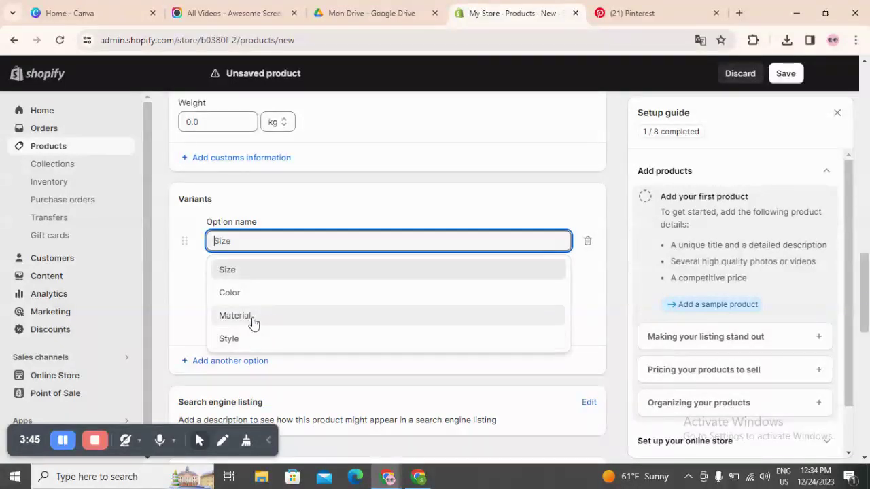
click(157, 313)
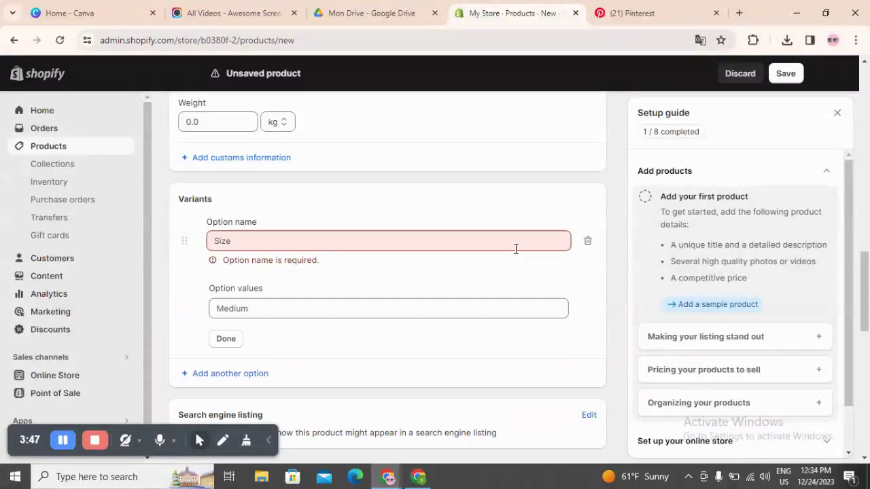
click(589, 244)
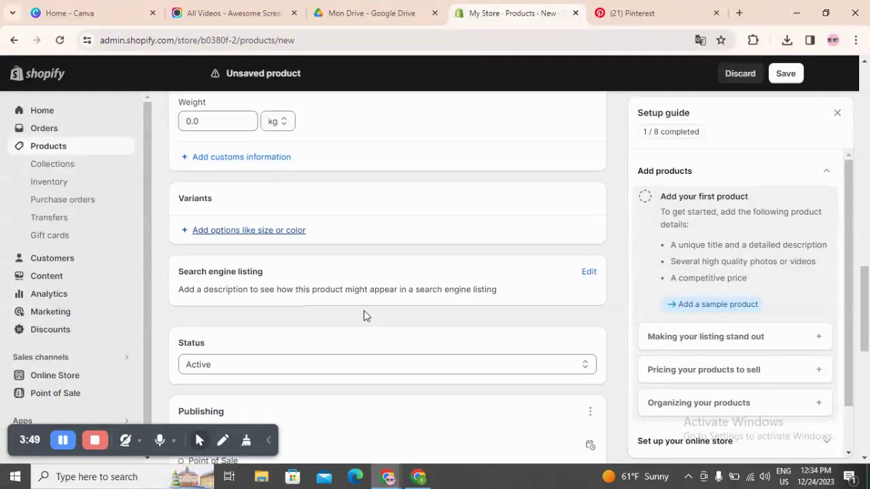
Check the product organization fields and save the Monday conditioner product.
scroll(363, 315, down, 6)
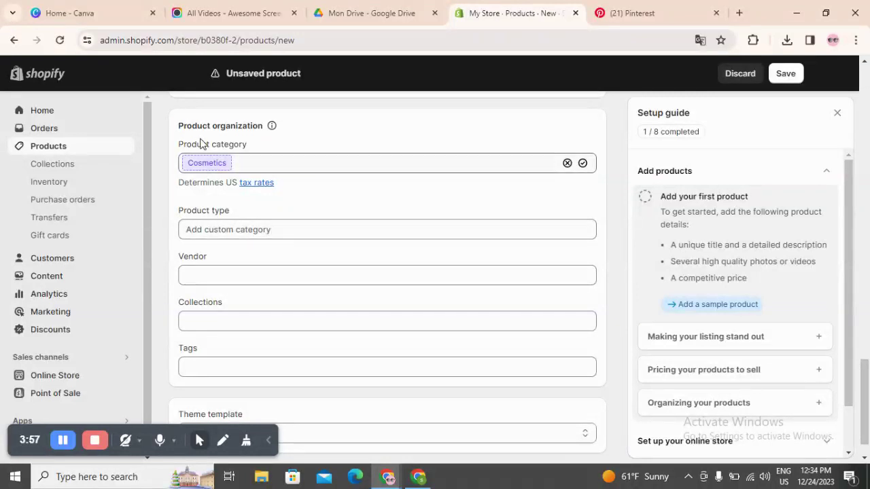
click(266, 232)
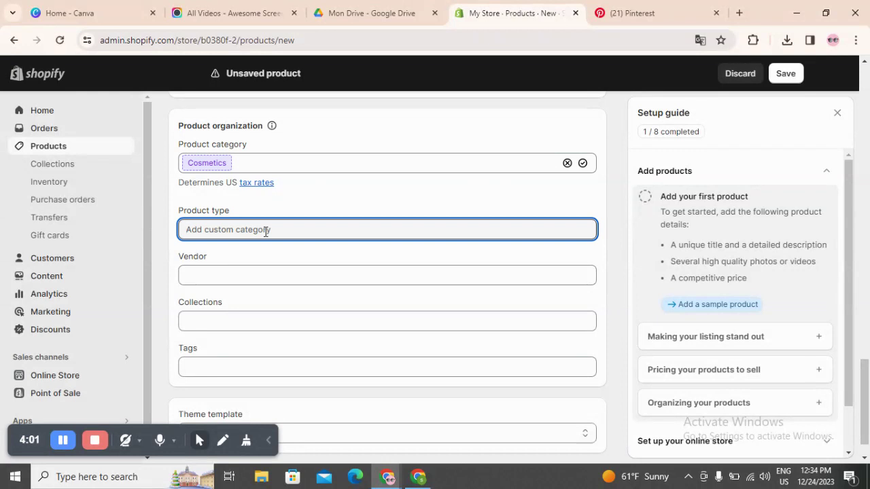
click(223, 278)
click(234, 322)
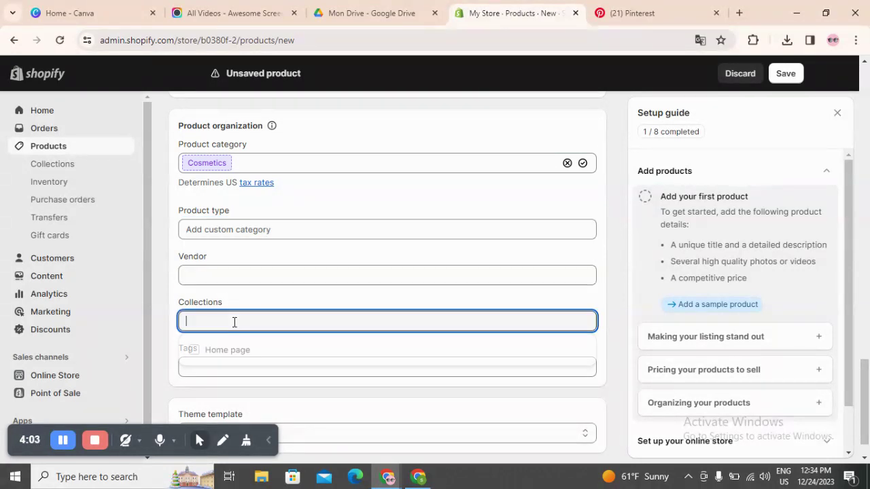
click(155, 338)
scroll(258, 347, down, 1)
scroll(637, 247, up, 5)
click(787, 75)
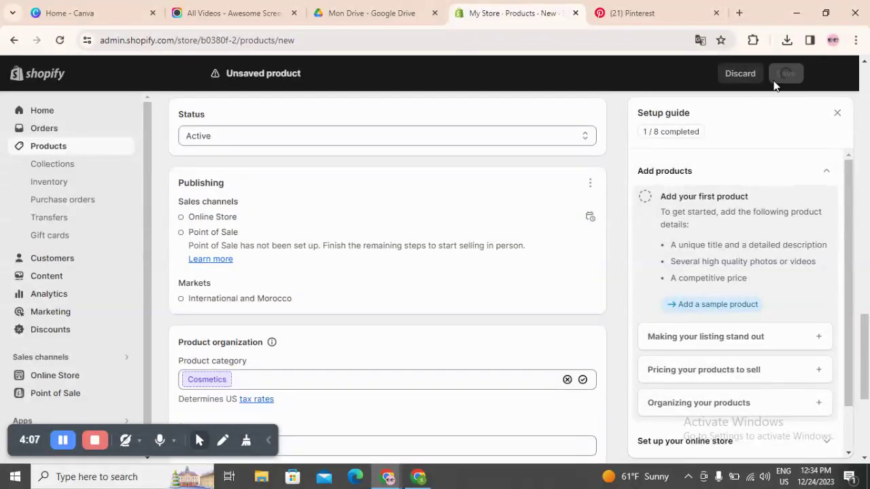
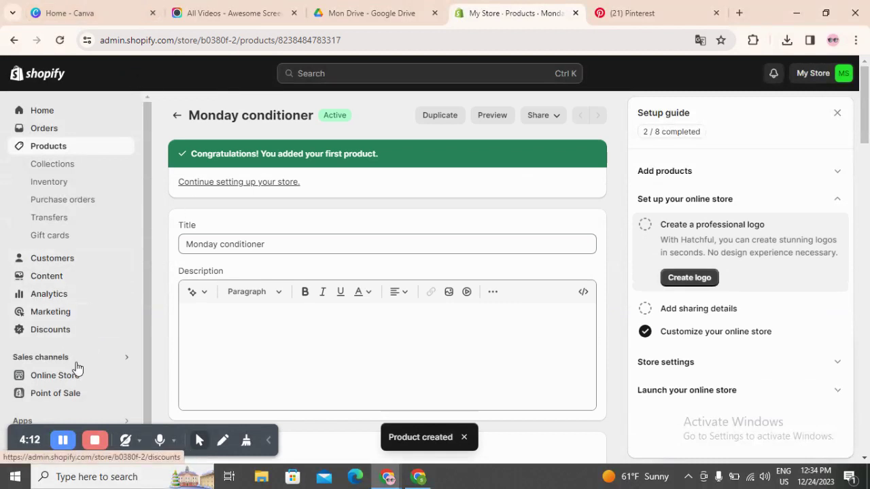
Open the Online Store themes page, close the setup guide and collapse the trial notice.
click(176, 115)
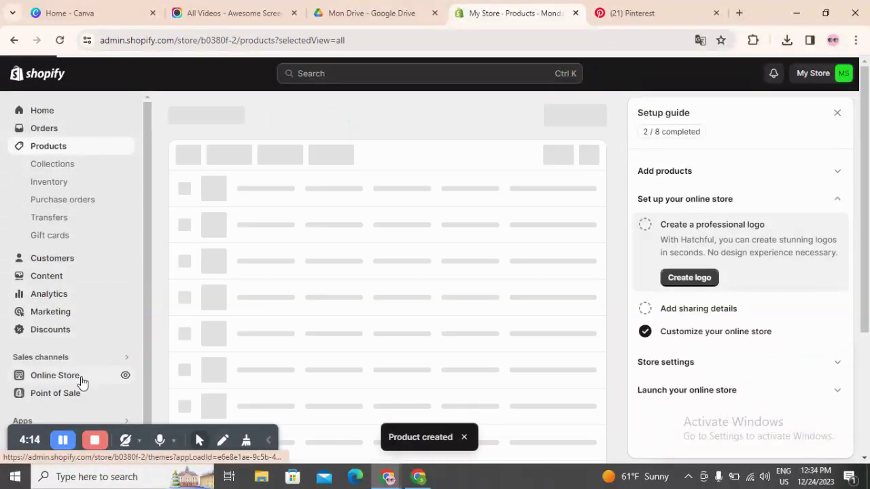
click(80, 378)
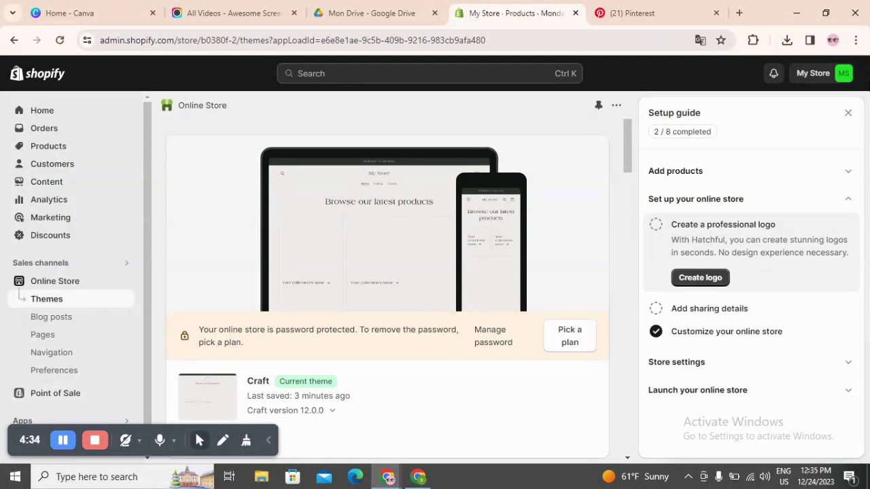
click(848, 114)
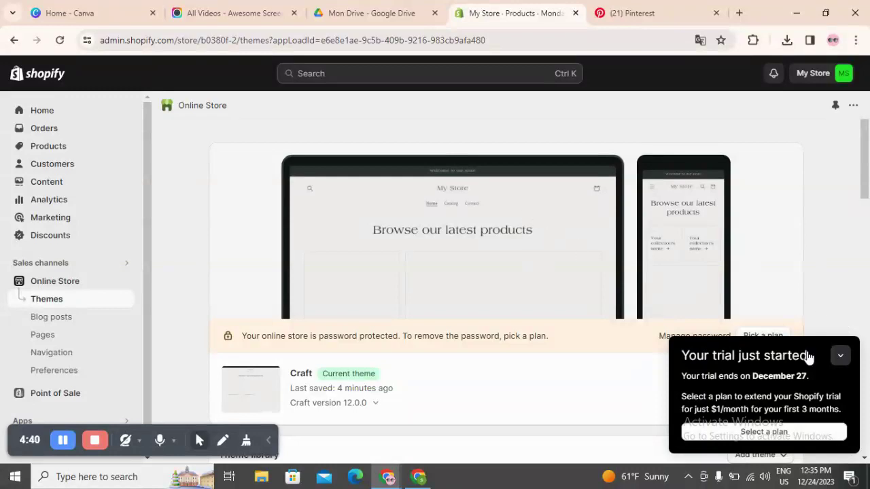
click(840, 358)
Look through the free themes offered below the theme library and return to the current theme.
scroll(696, 295, down, 5)
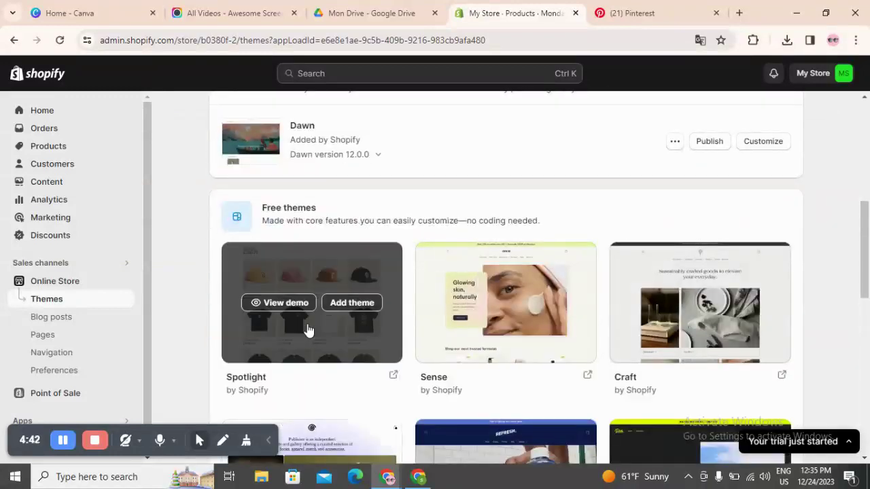
scroll(472, 297, down, 2)
scroll(414, 268, up, 2)
scroll(359, 334, down, 1)
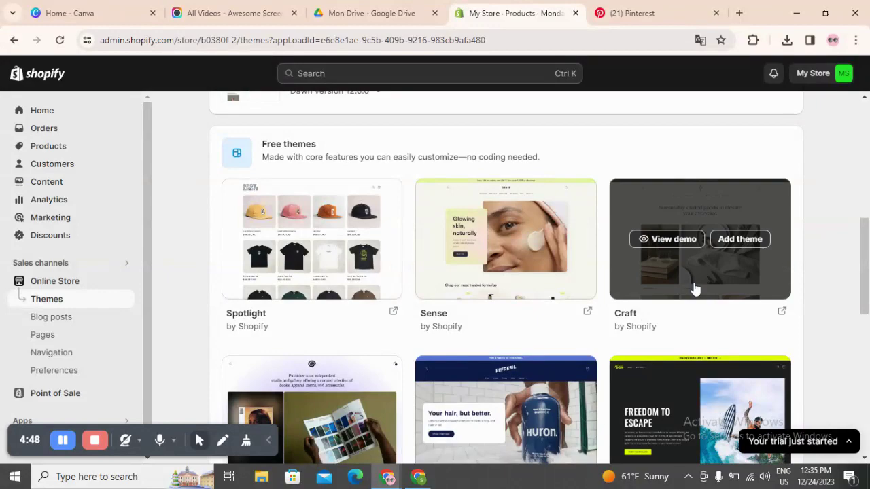
scroll(332, 303, down, 4)
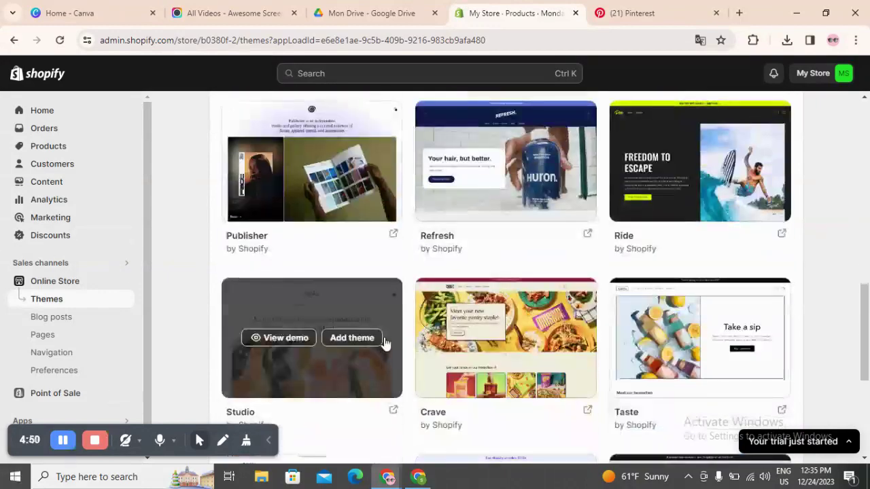
scroll(422, 344, down, 2)
scroll(500, 307, down, 3)
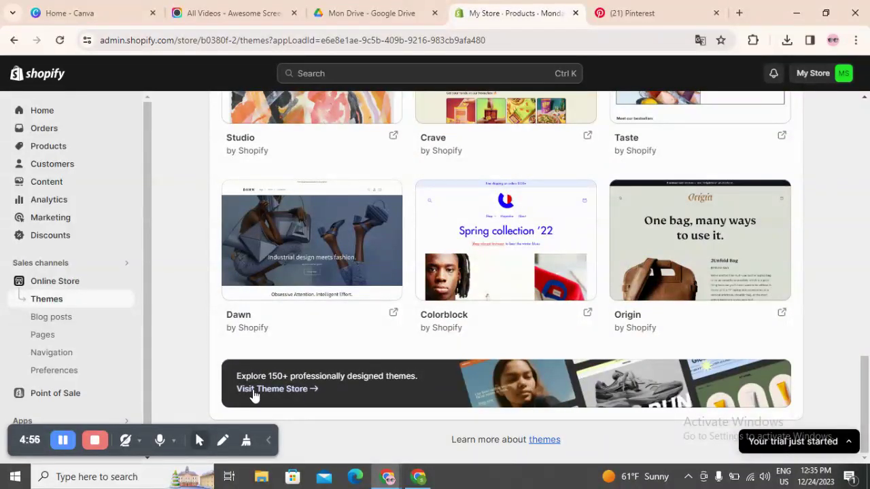
scroll(639, 228, up, 10)
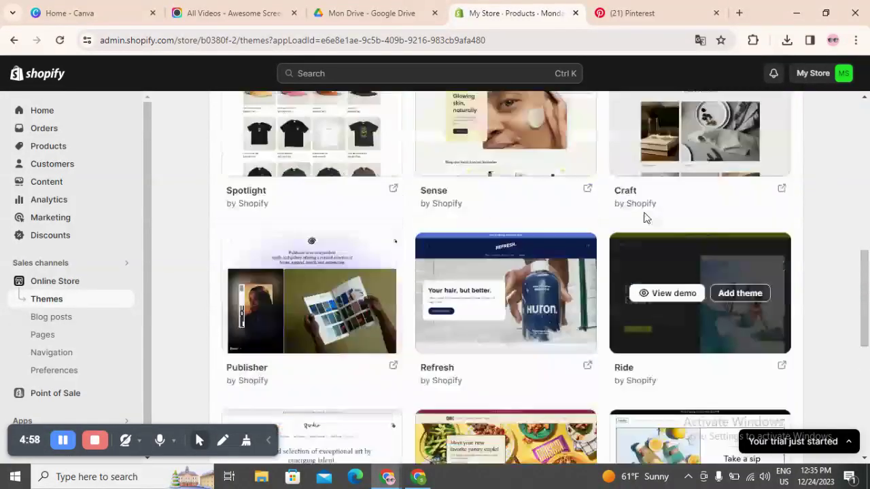
scroll(632, 240, up, 2)
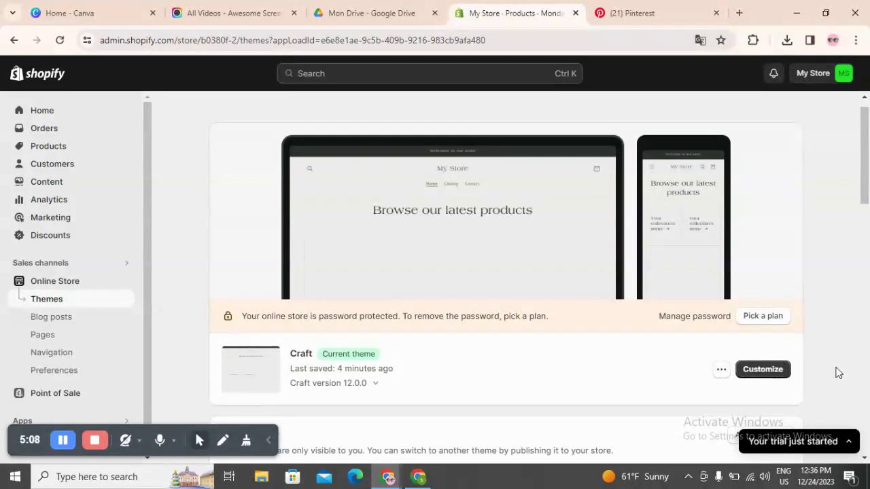
Open the current Craft theme for customization and view the settings of the home page's "Browse our latest products" heading.
click(768, 372)
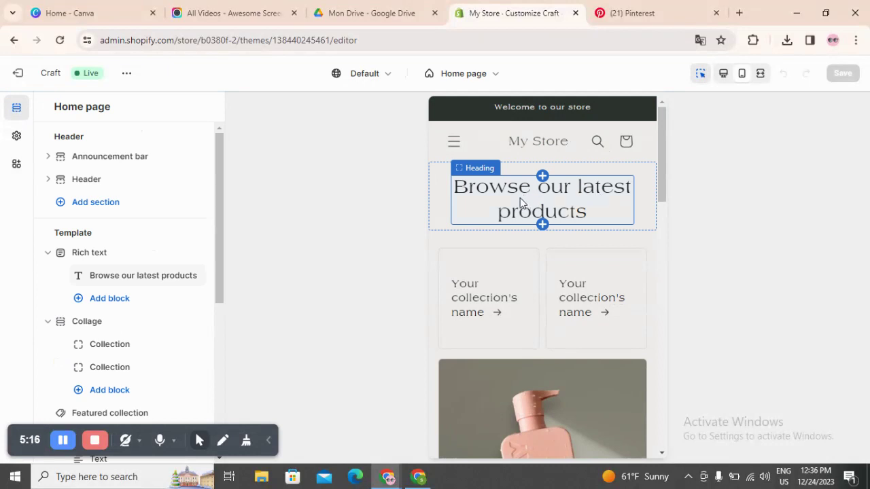
double_click(586, 204)
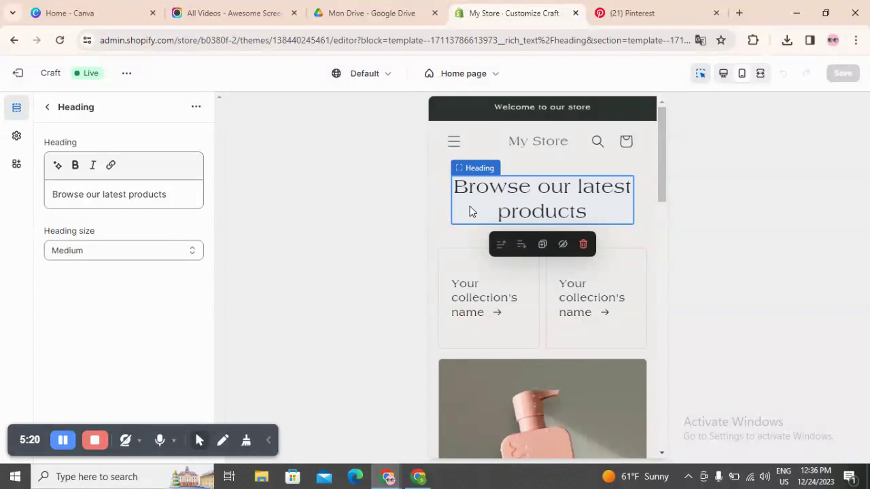
click(49, 109)
Examine the home page's list of sections and blocks alongside the storefront preview.
scroll(86, 191, down, 5)
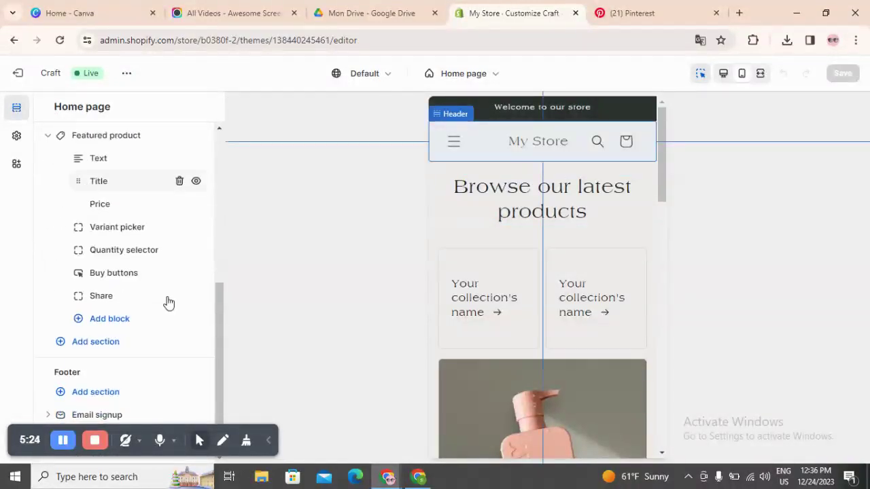
scroll(163, 312, up, 4)
scroll(160, 313, up, 1)
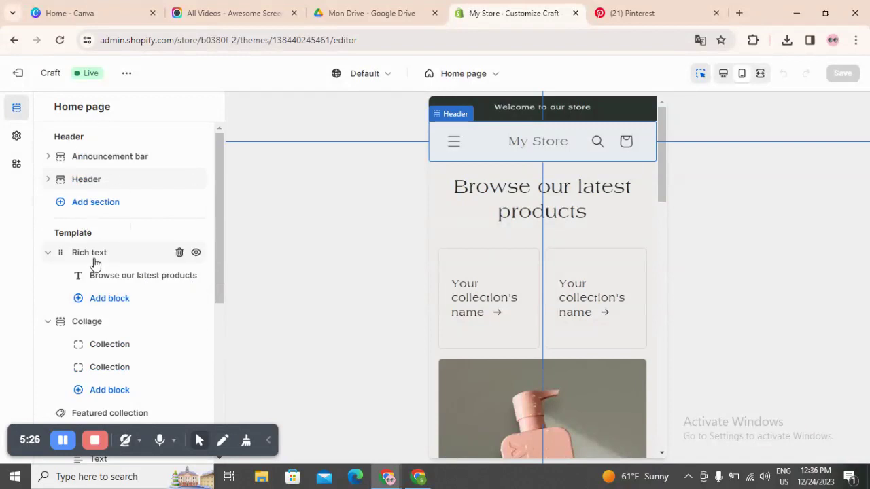
scroll(115, 245, down, 1)
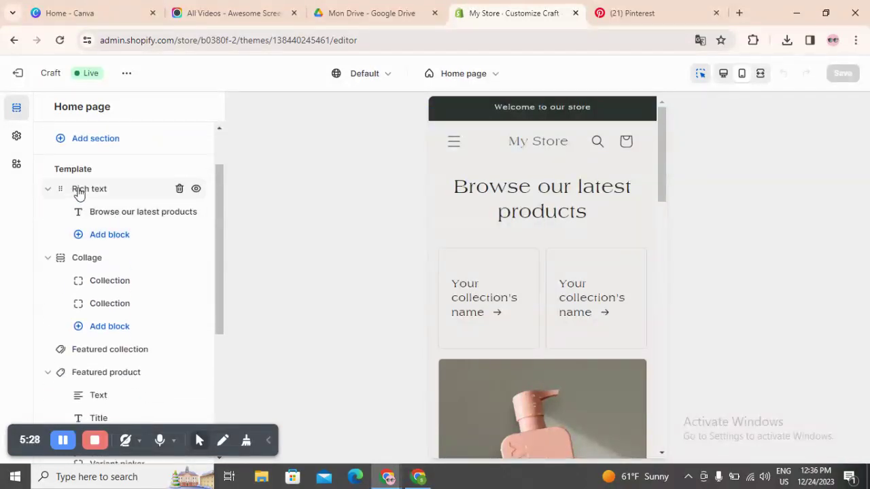
scroll(652, 204, down, 3)
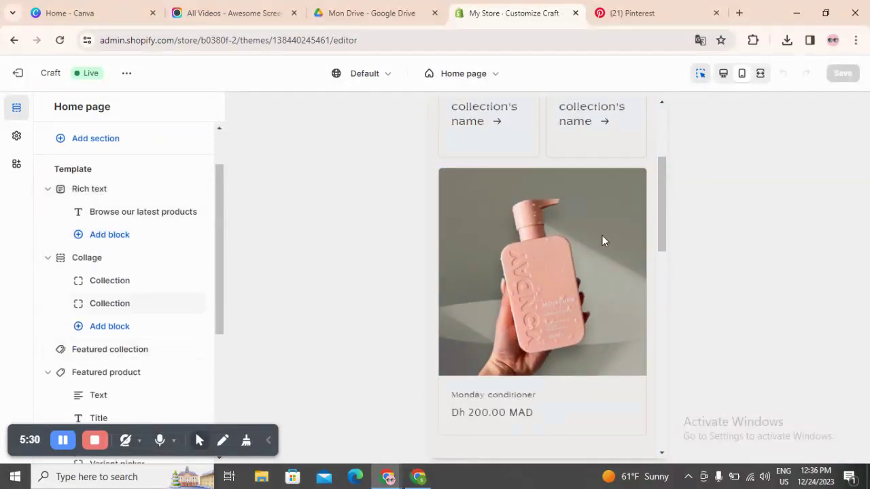
scroll(600, 267, down, 3)
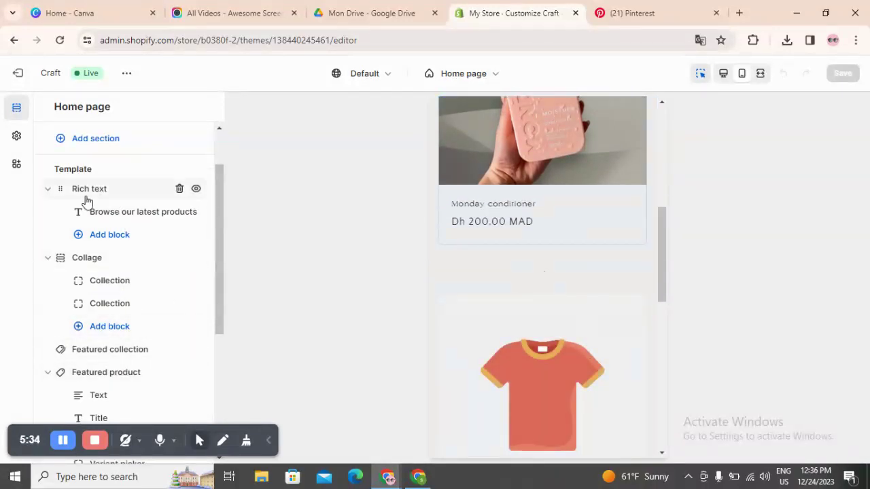
mouse_move(91, 197)
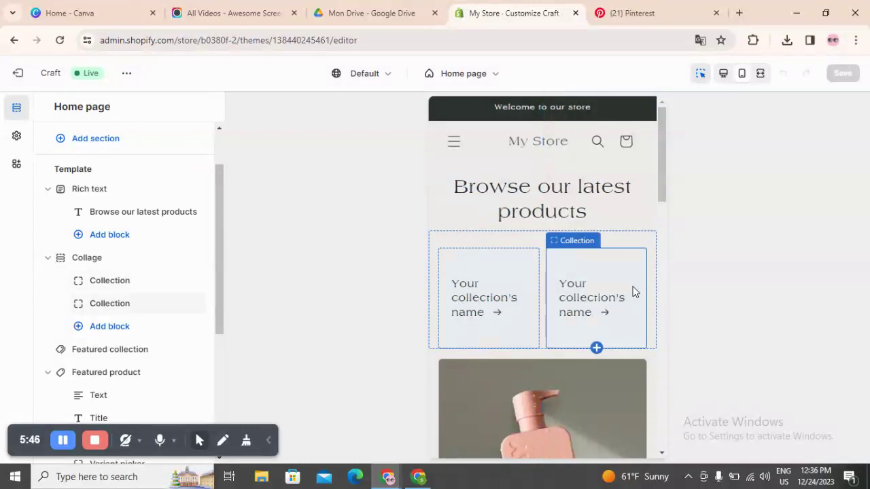
scroll(132, 323, down, 1)
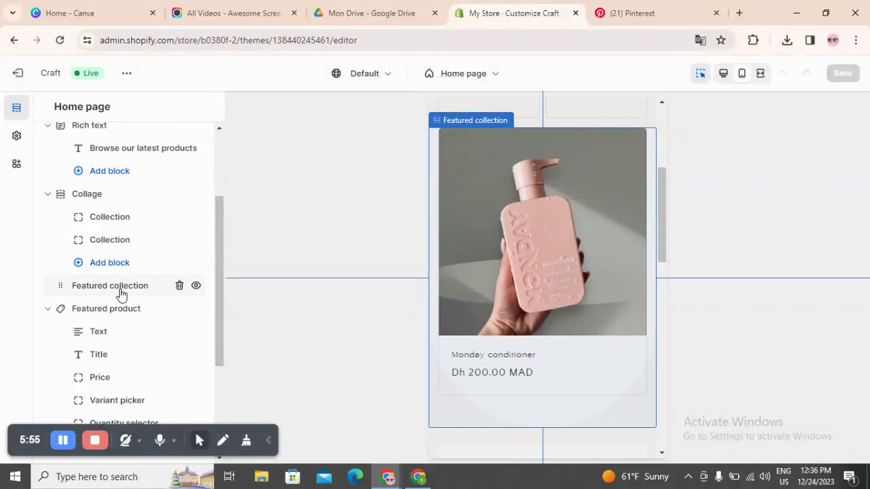
Select the home page's Featured collection section and open the Monday conditioner product page from its preview.
click(121, 294)
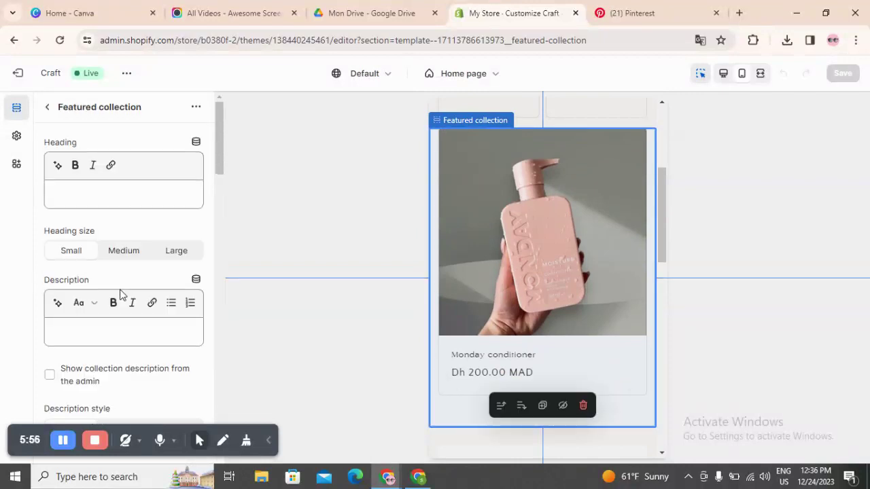
click(592, 196)
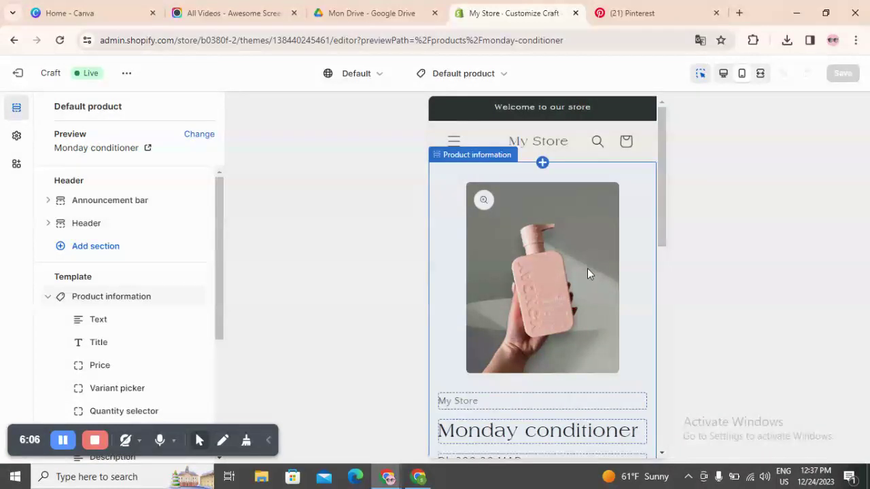
Examine the default product template's blocks and the Monday conditioner page preview.
scroll(588, 269, down, 3)
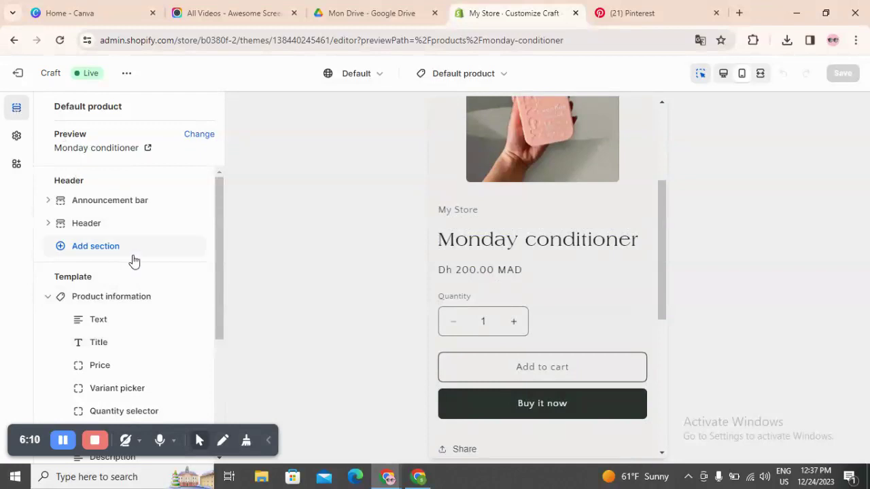
scroll(132, 255, down, 3)
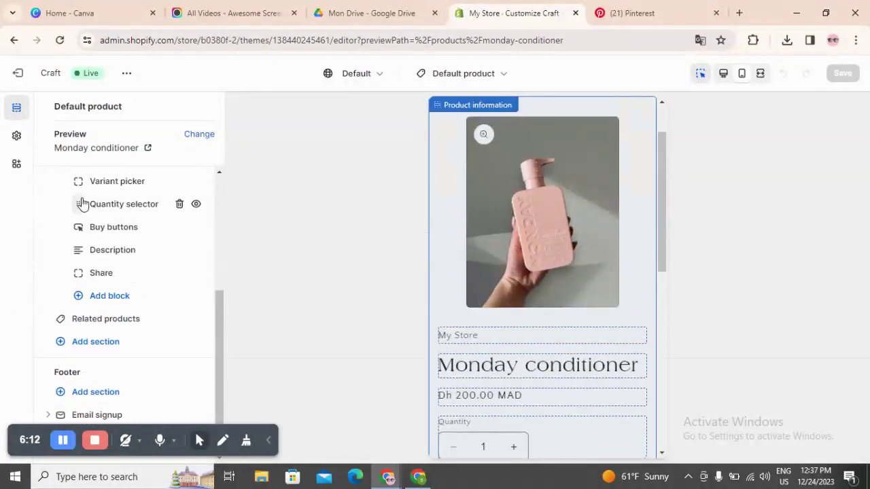
scroll(115, 227, up, 3)
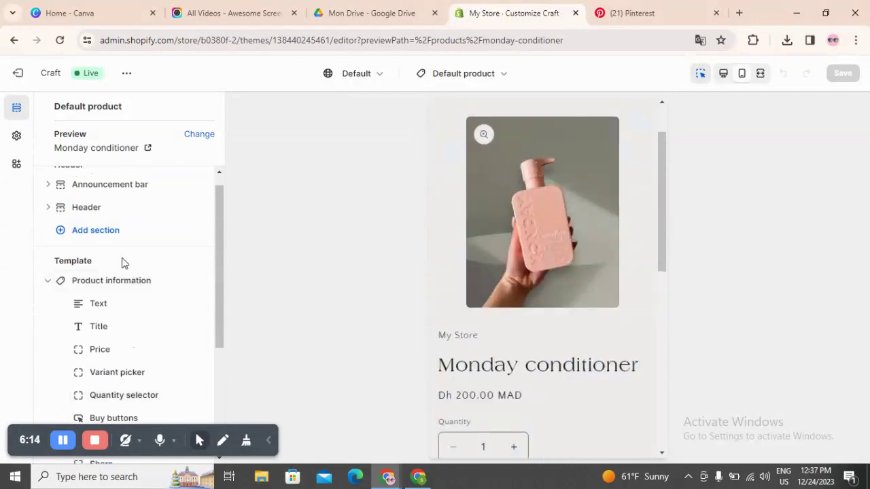
scroll(121, 260, down, 3)
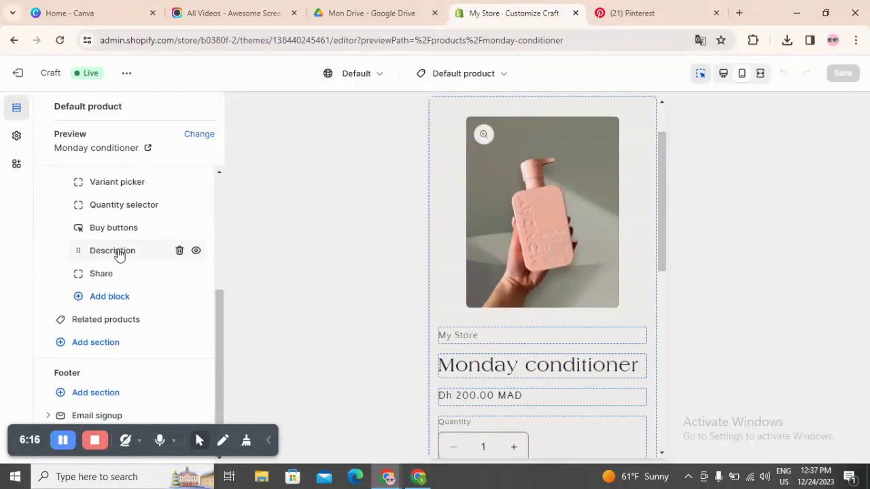
scroll(118, 255, up, 3)
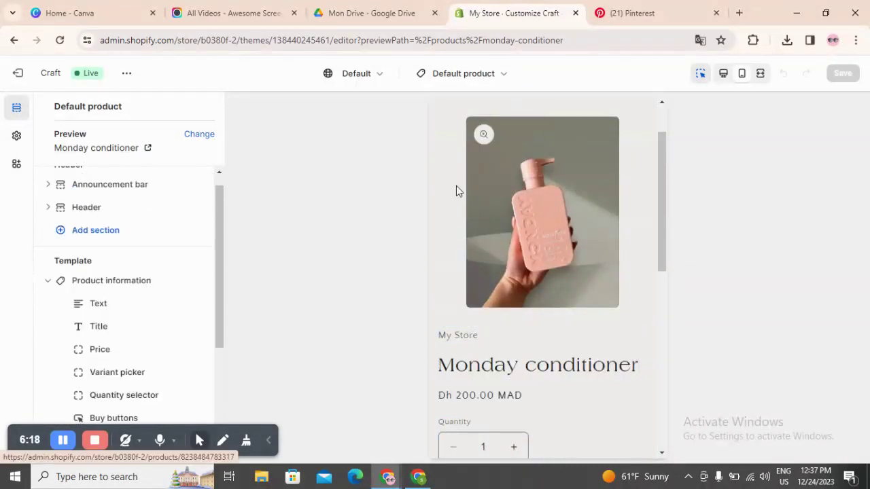
scroll(510, 214, up, 1)
scroll(506, 216, down, 10)
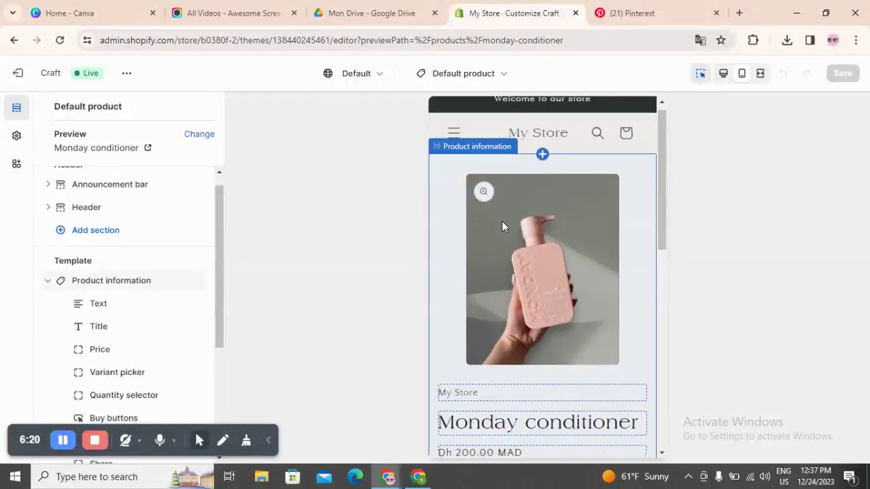
scroll(501, 231, up, 10)
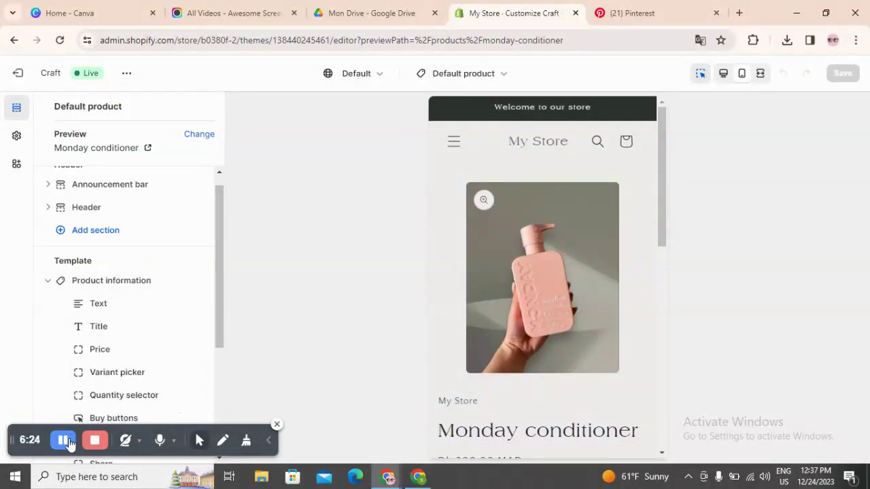
Add a Rich text section to the default product template below Related products.
click(101, 462)
click(48, 109)
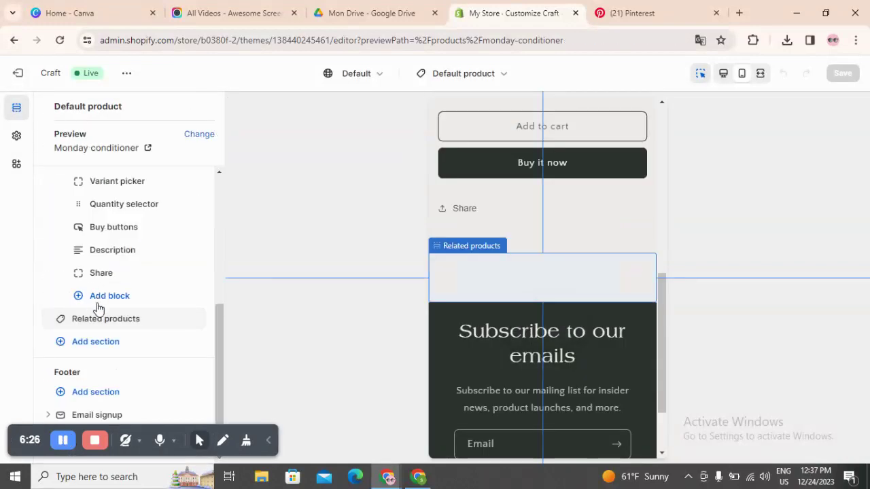
click(102, 343)
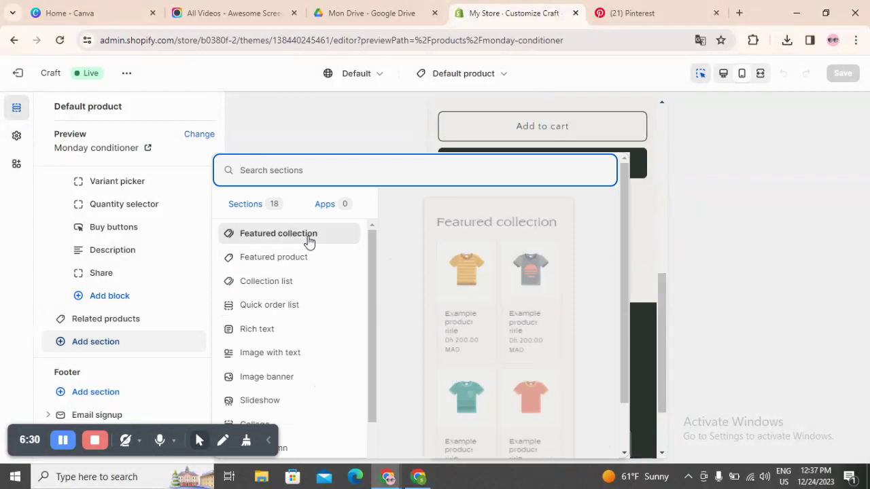
click(295, 329)
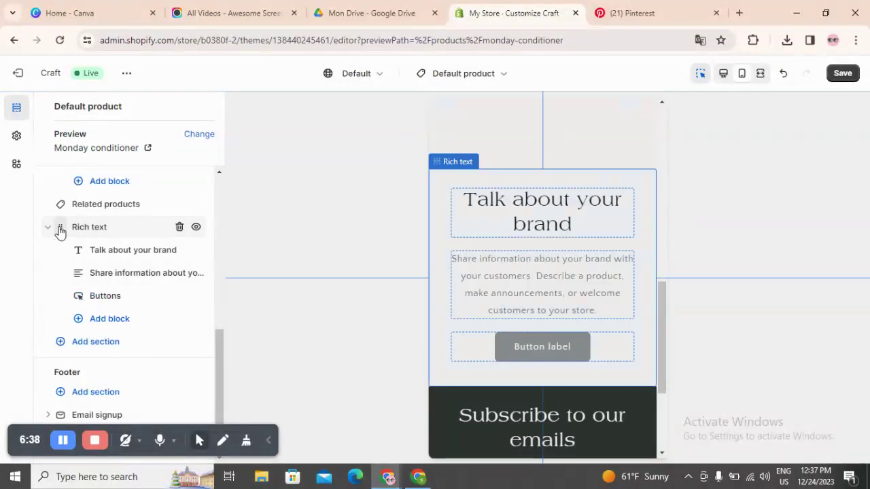
Move the Rich text section above Product information in the default product template and hide its Buttons block.
drag(59, 232, 72, 245)
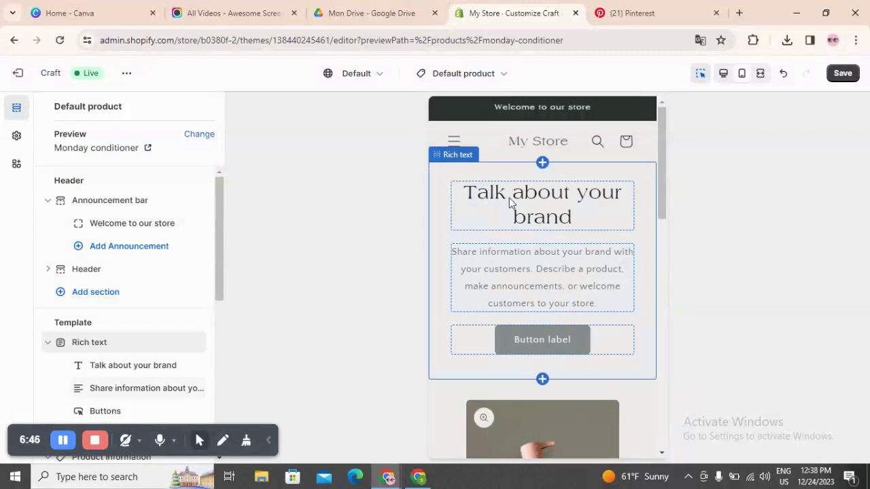
scroll(170, 350, down, 2)
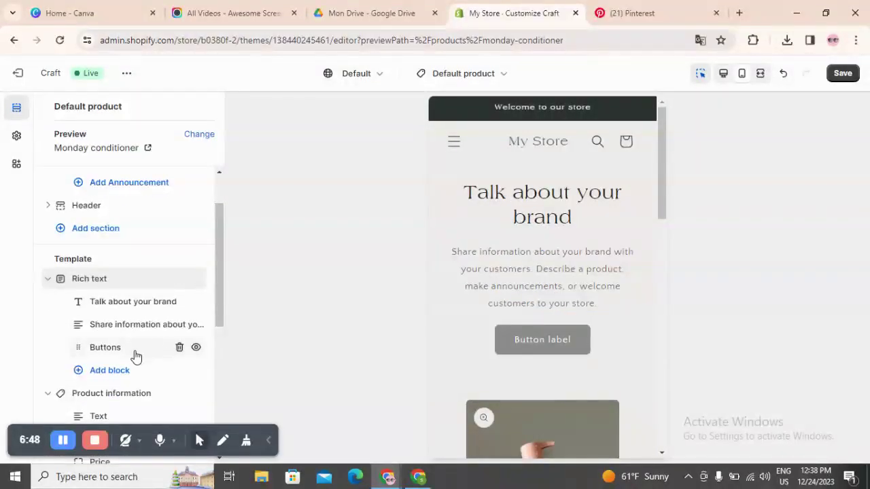
click(196, 348)
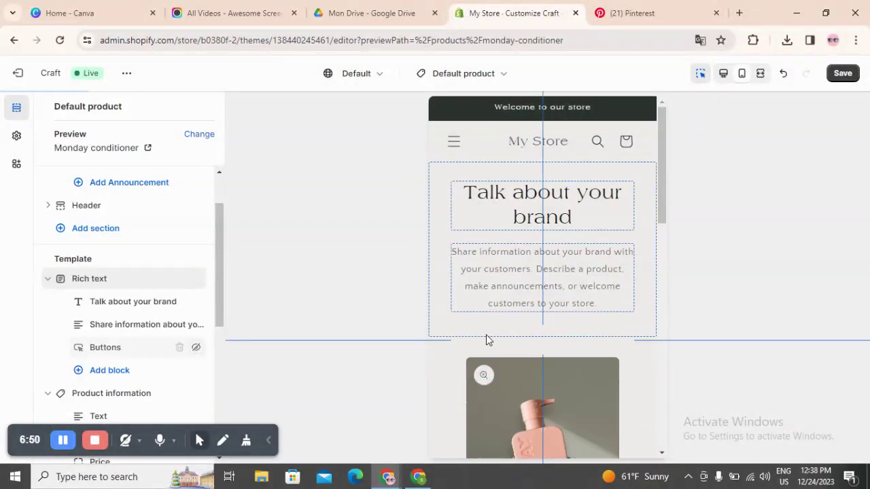
Add a Featured collection section to the default product template below Related products.
scroll(639, 356, down, 7)
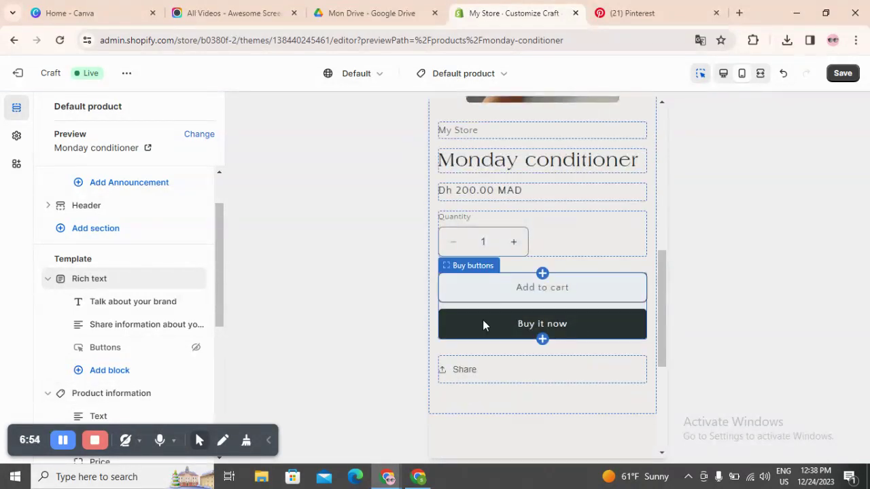
scroll(217, 246, up, 1)
scroll(216, 249, up, 1)
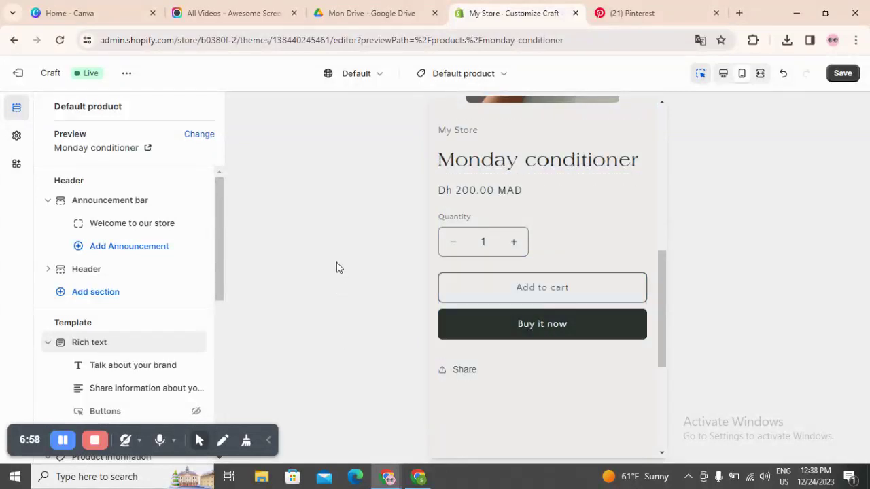
scroll(86, 351, down, 5)
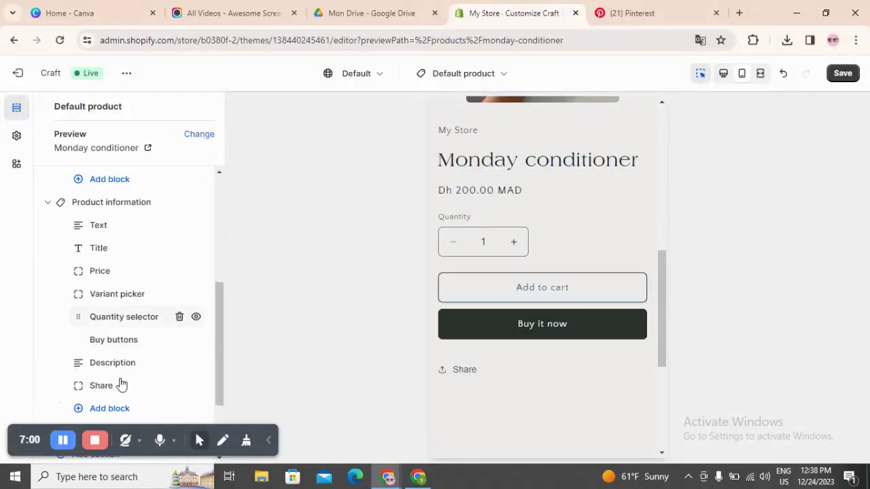
click(117, 350)
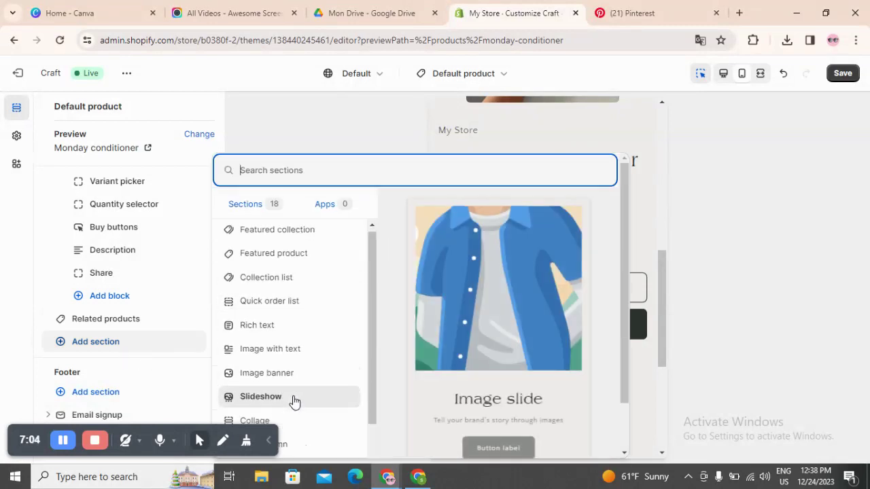
scroll(287, 340, down, 1)
scroll(286, 348, down, 1)
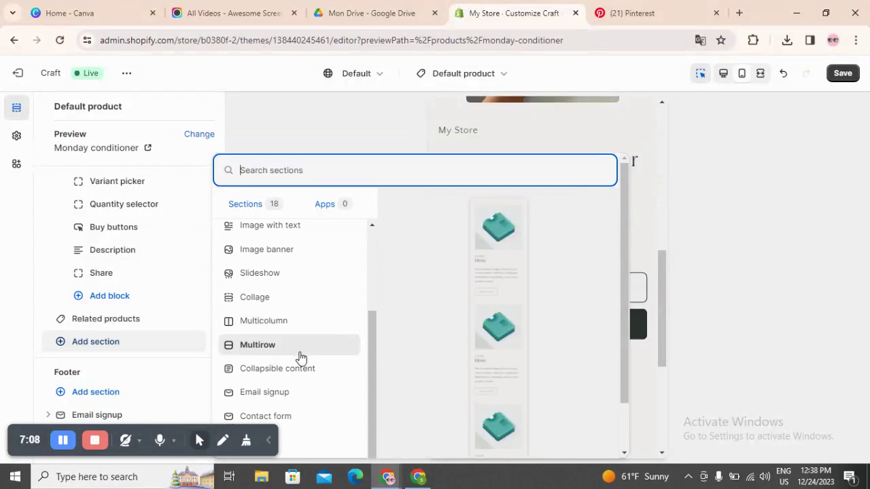
scroll(318, 371, down, 1)
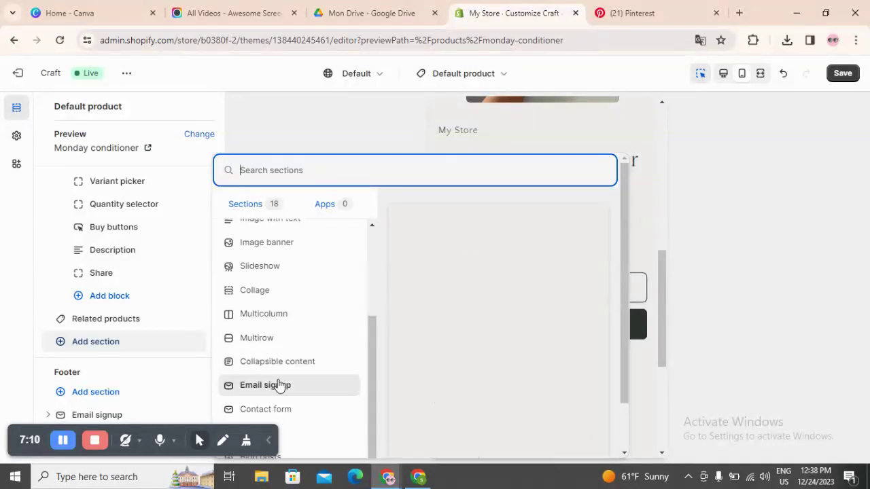
scroll(286, 386, down, 1)
scroll(309, 386, up, 2)
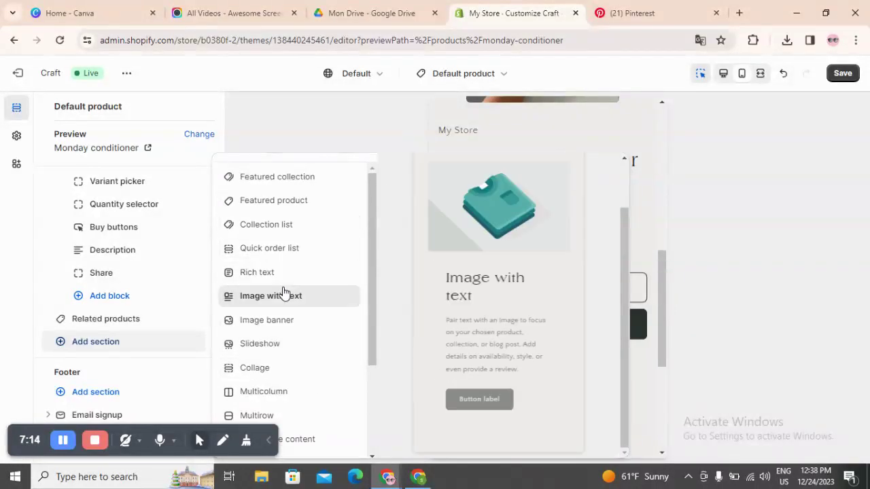
click(288, 185)
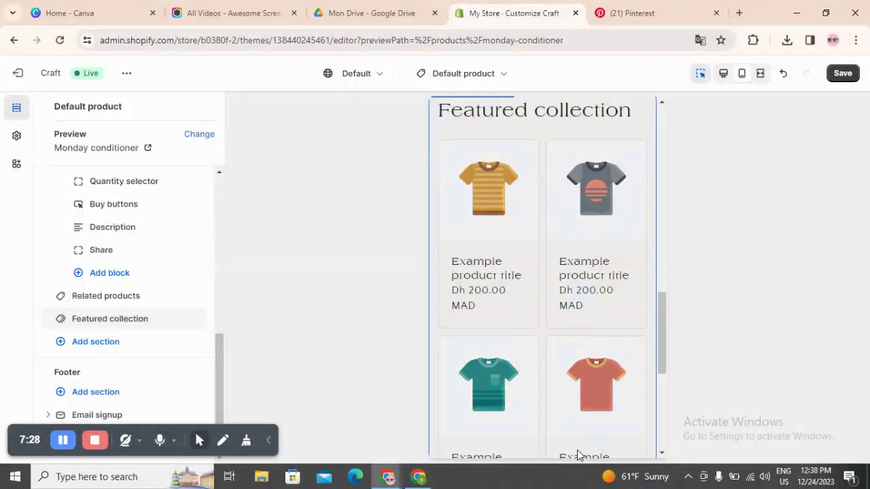
Open the Rich text section's heading and description for editing, and review the product page preview down to the Featured collection.
scroll(555, 395, down, 3)
scroll(460, 335, up, 15)
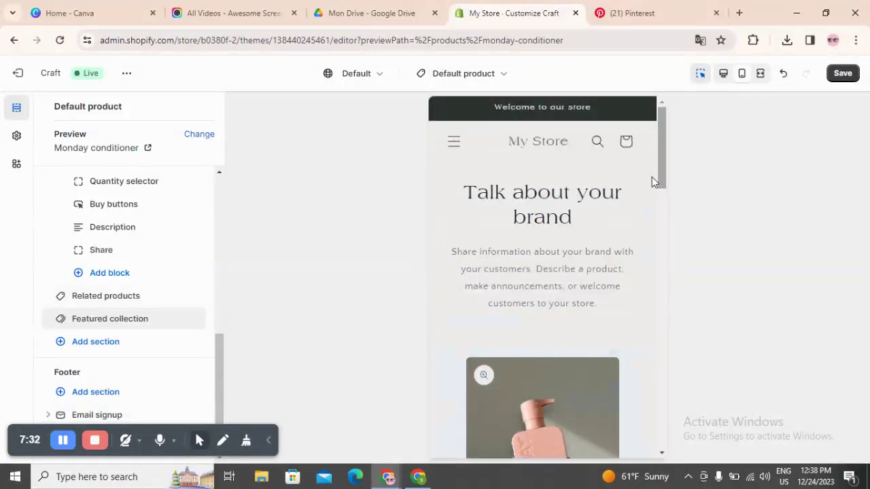
click(549, 216)
click(144, 195)
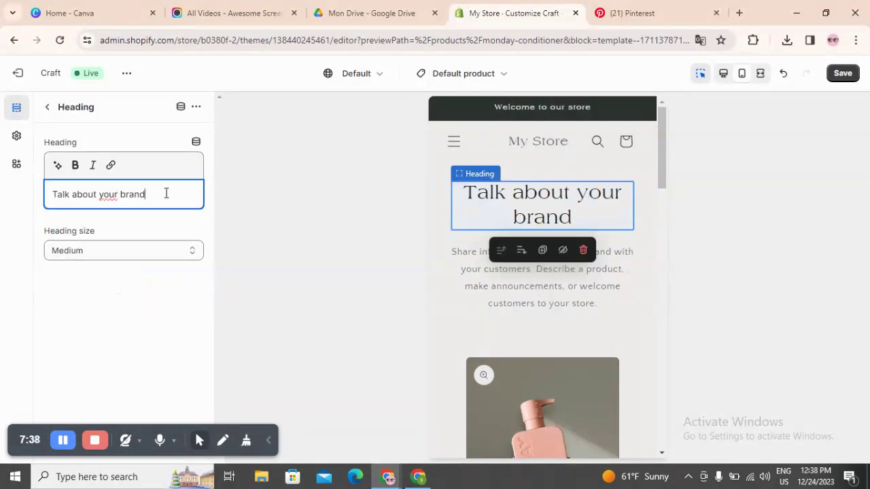
click(496, 288)
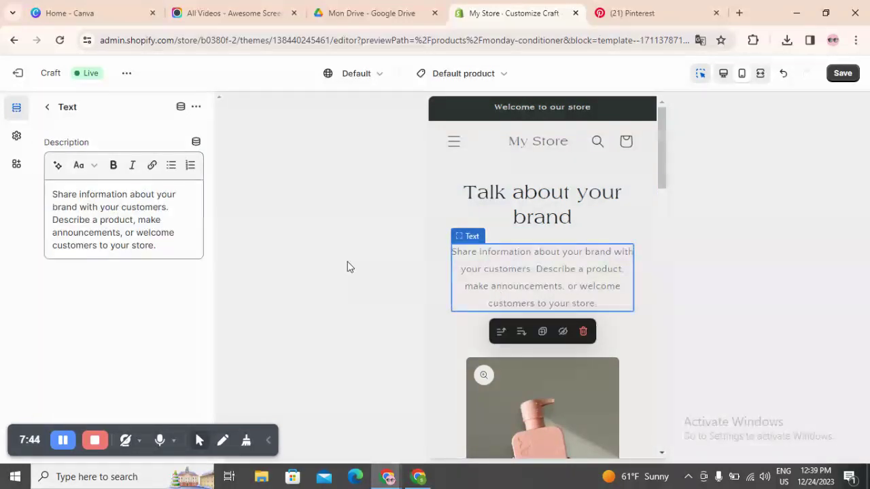
scroll(546, 390, down, 5)
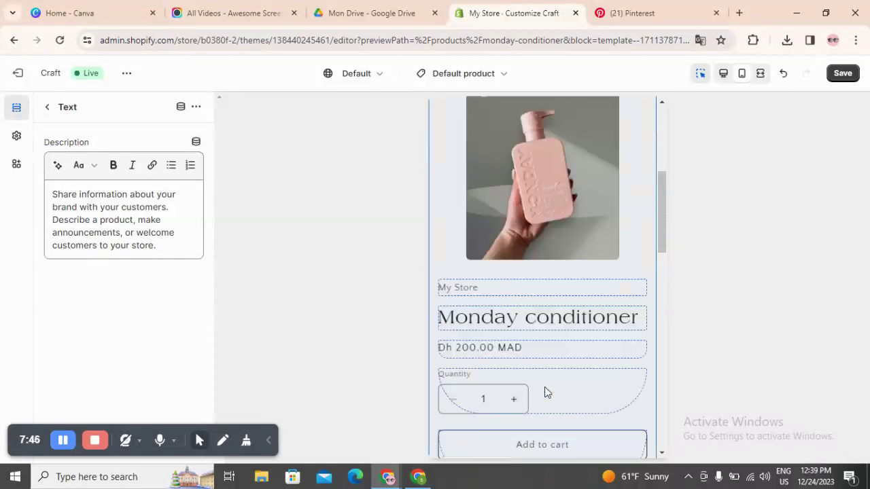
scroll(495, 421, down, 8)
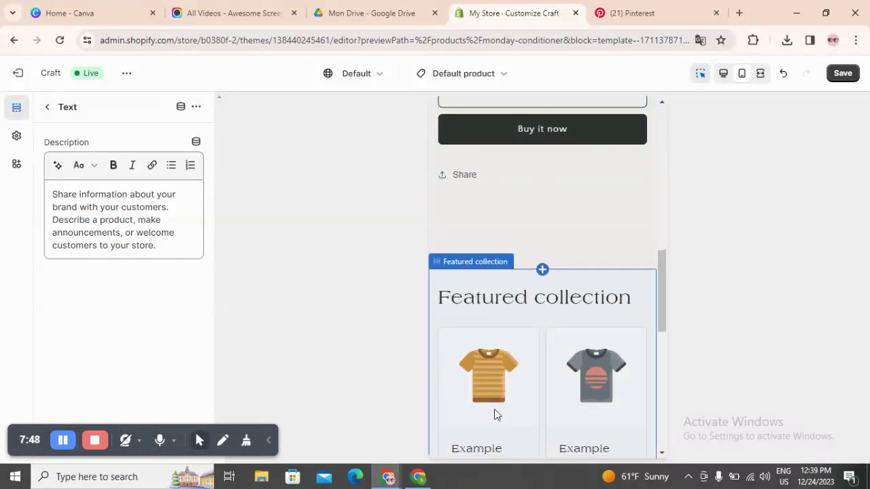
scroll(495, 414, down, 2)
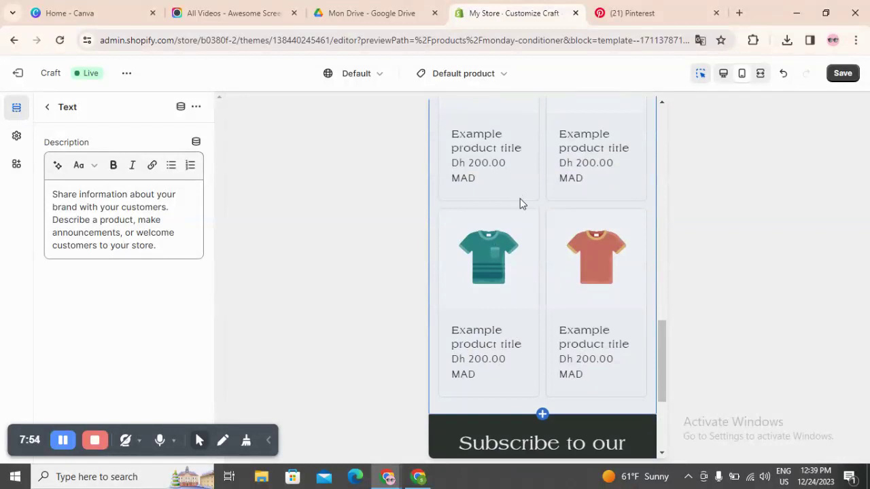
scroll(549, 251, up, 10)
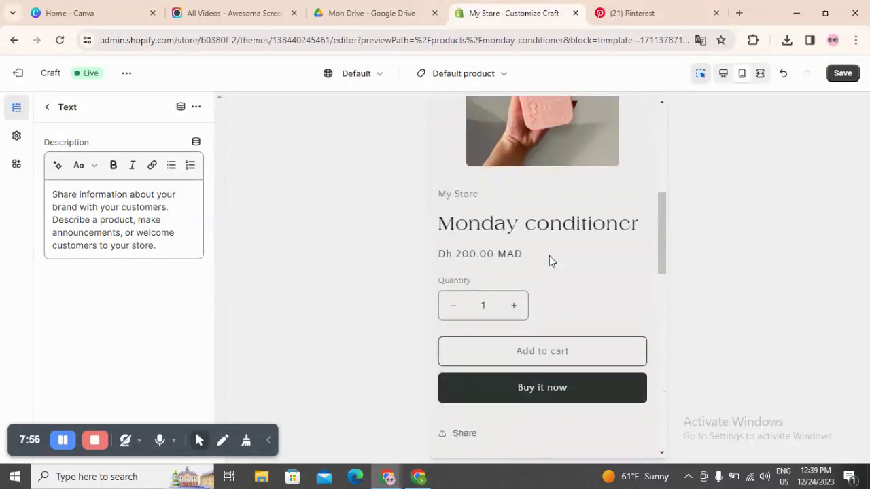
scroll(550, 262, up, 2)
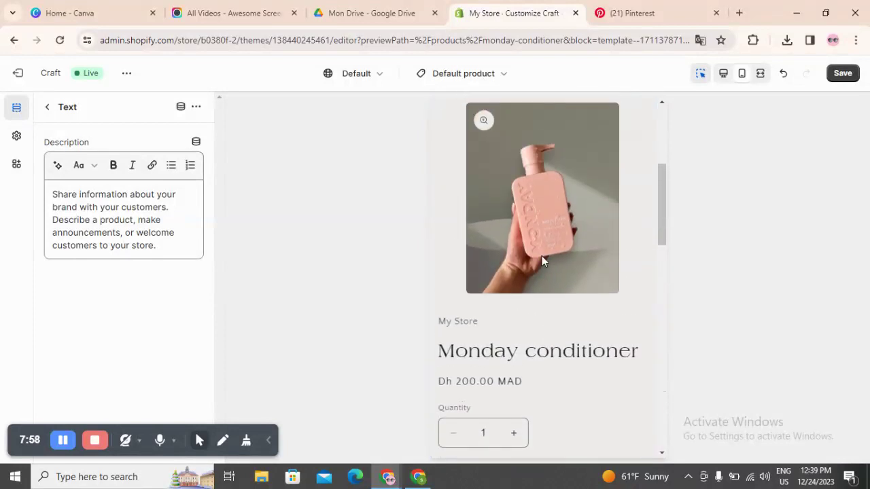
scroll(534, 291, down, 10)
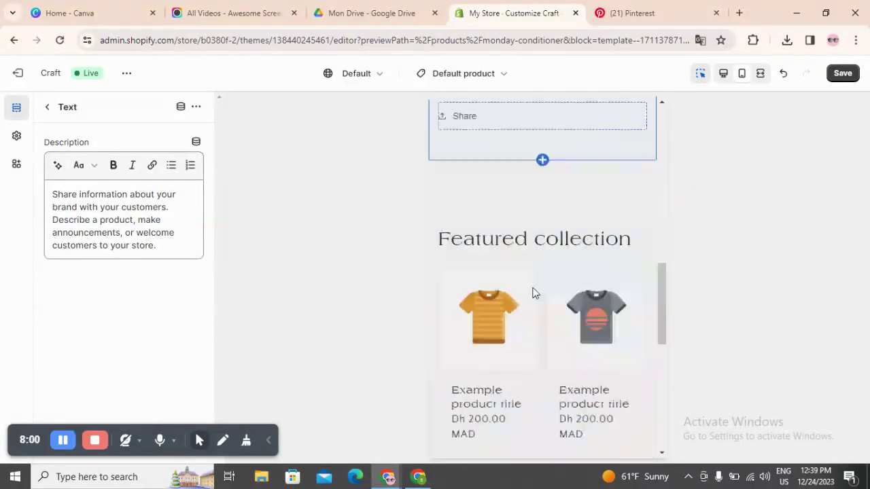
Open the theme settings and check the Monday conditioner product page in the desktop preview.
click(16, 136)
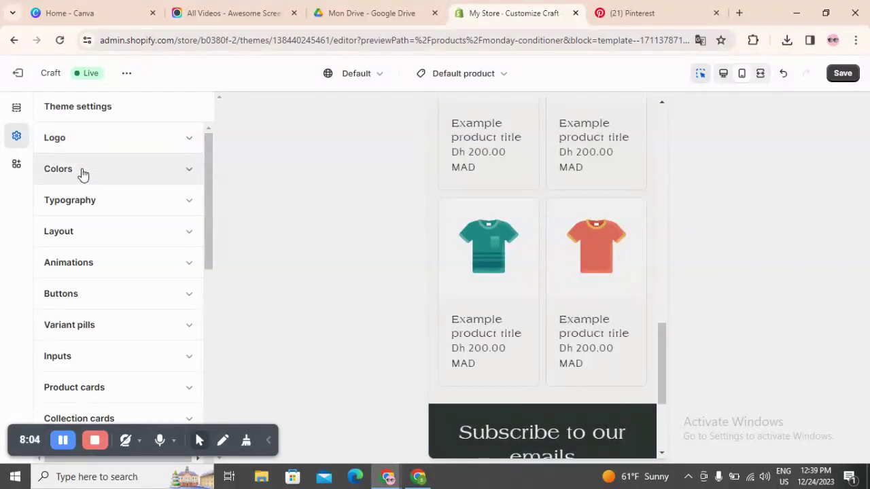
scroll(555, 325, up, 10)
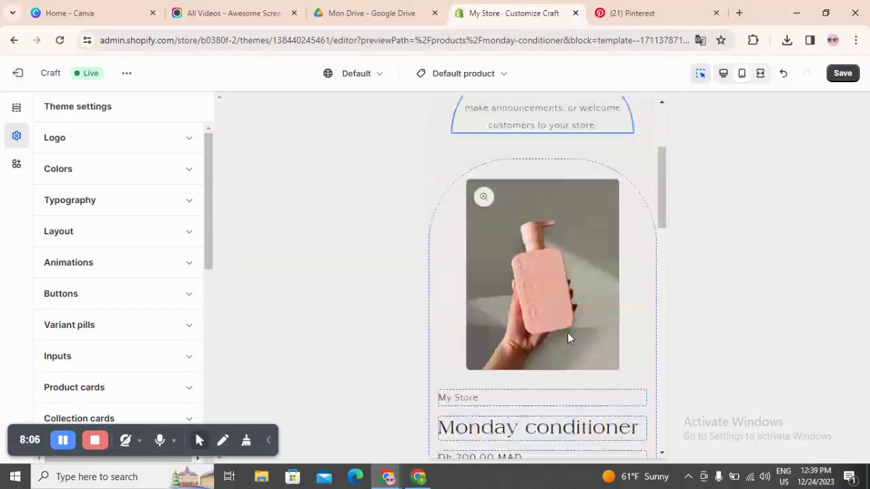
click(721, 75)
click(742, 73)
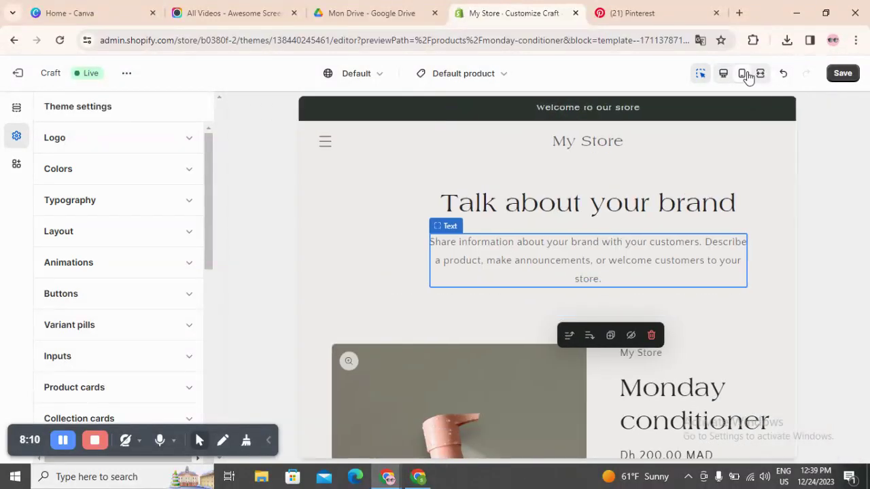
click(724, 76)
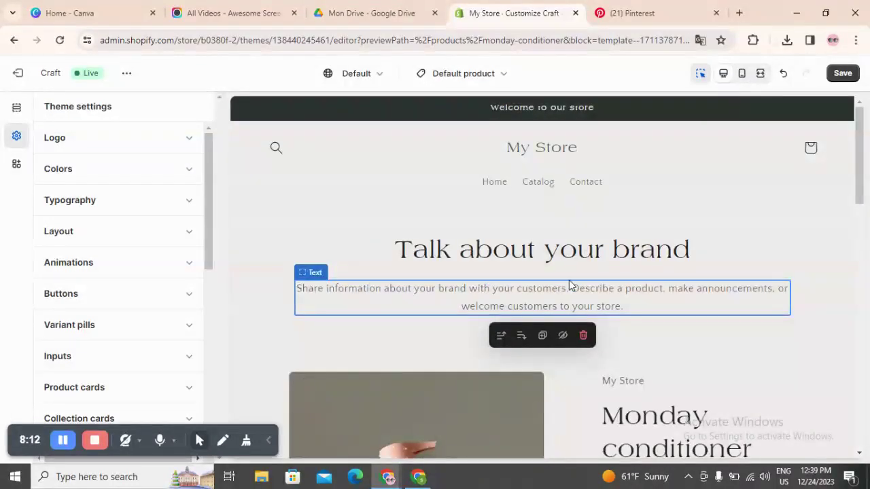
scroll(569, 285, down, 3)
scroll(584, 257, down, 10)
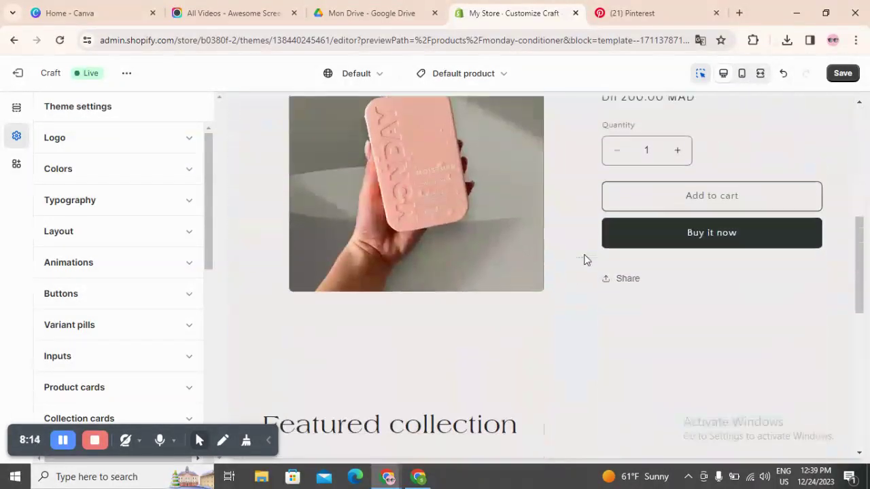